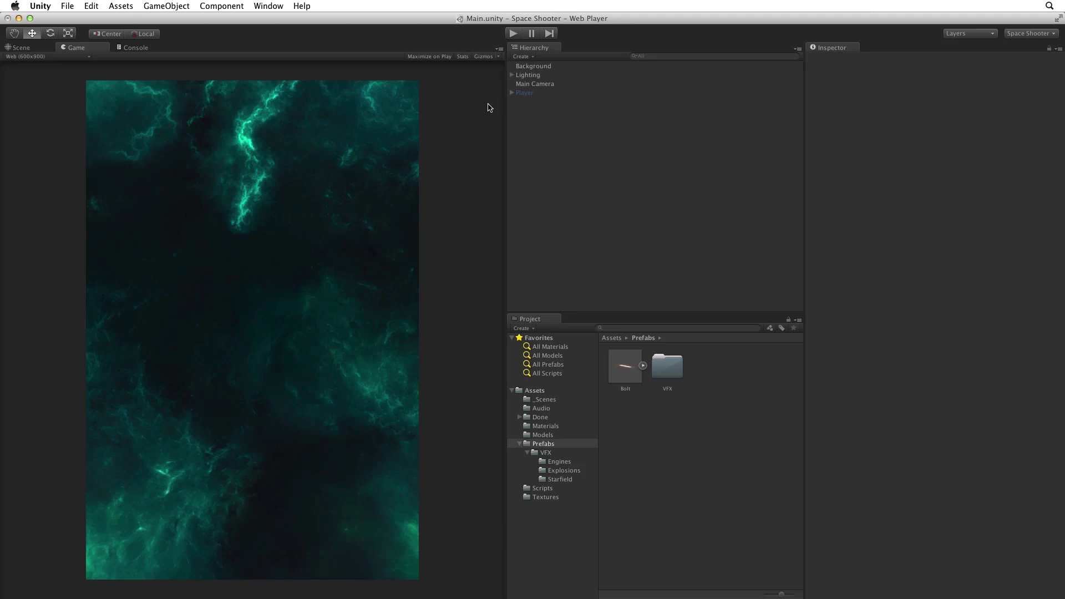
Step: Tick the Player's active checkbox so the ship shows, and open its Player Controller gear menu
left_click(529, 93)
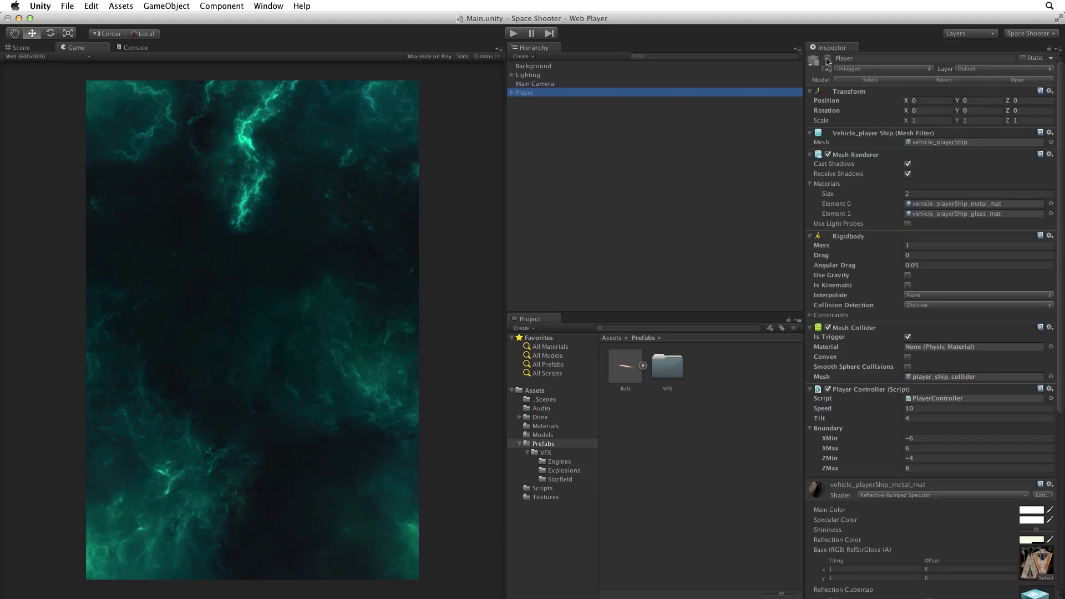
left_click(827, 58)
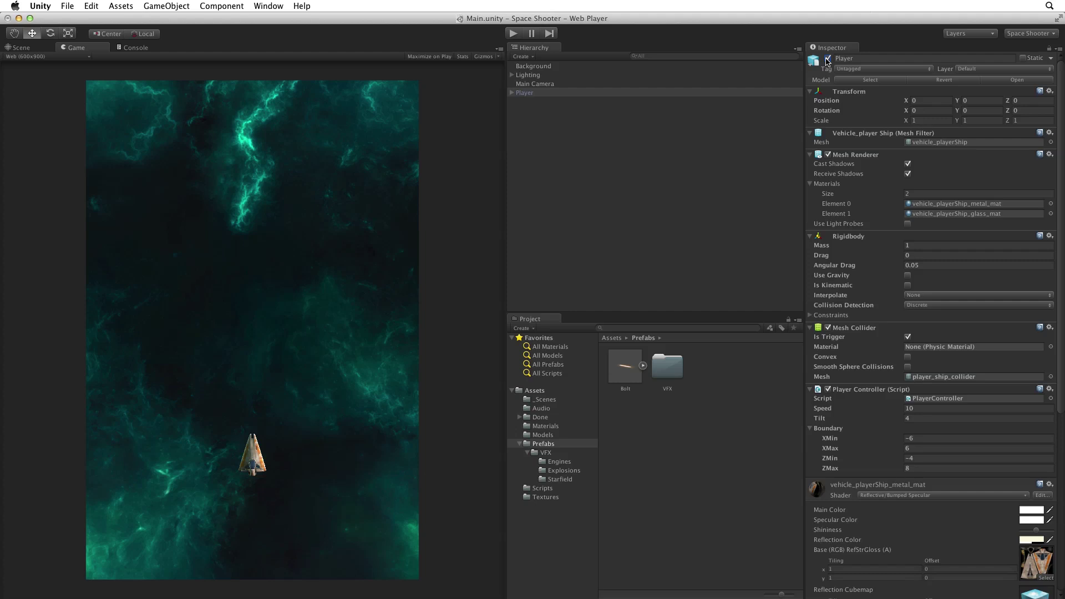
left_click(1049, 390)
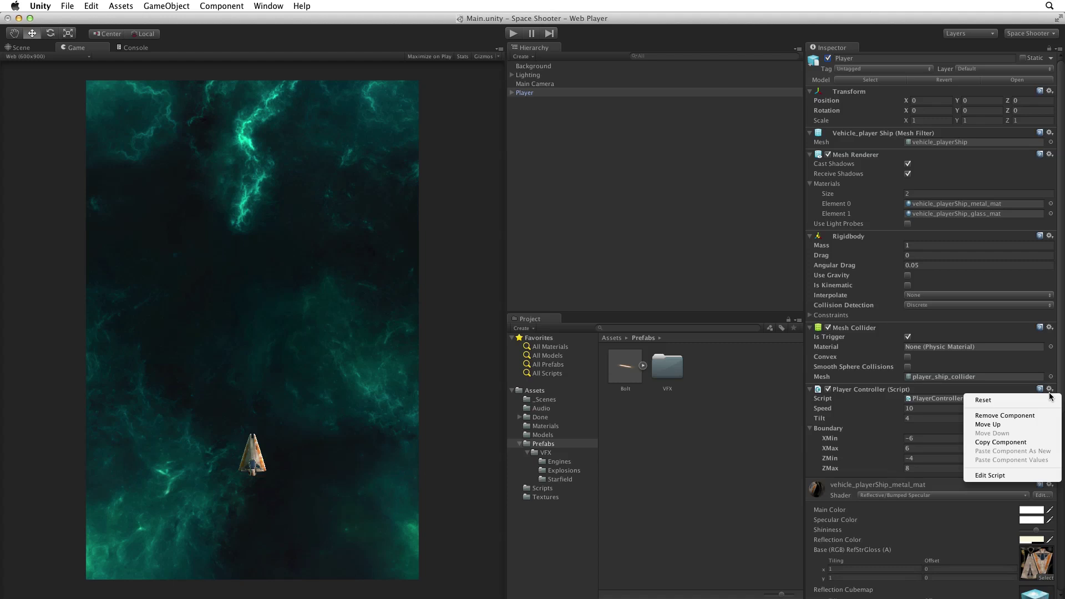
Step: Choose Edit Script to load PlayerController in MonoDevelop
left_click(990, 477)
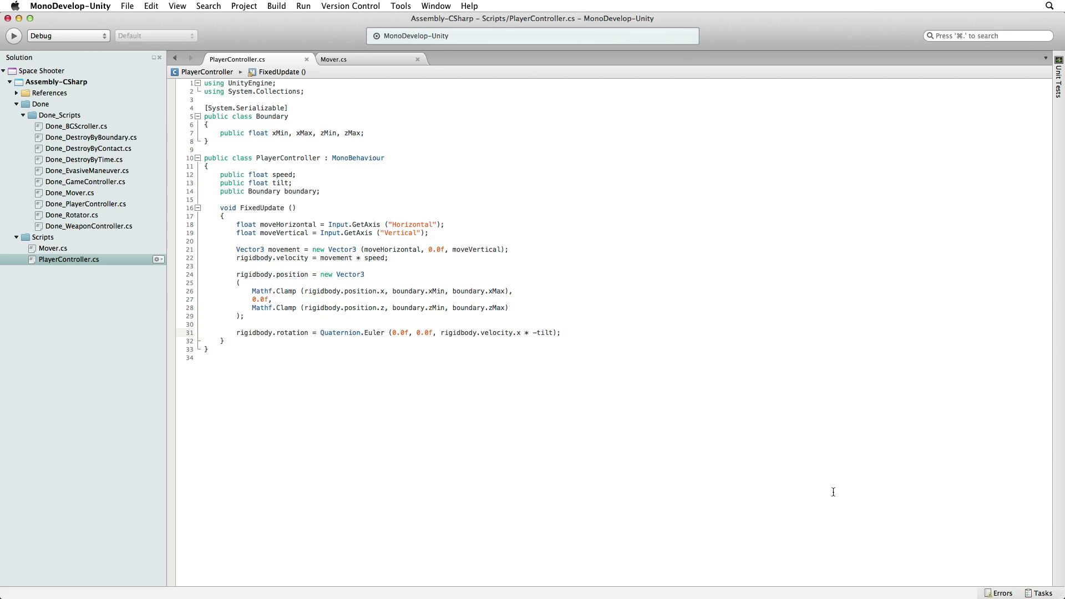
Step: Add an empty void Update () method containing Instantiate below the boundary field, and select Instantiate
left_click(333, 192)
key("Return")
key("Return")
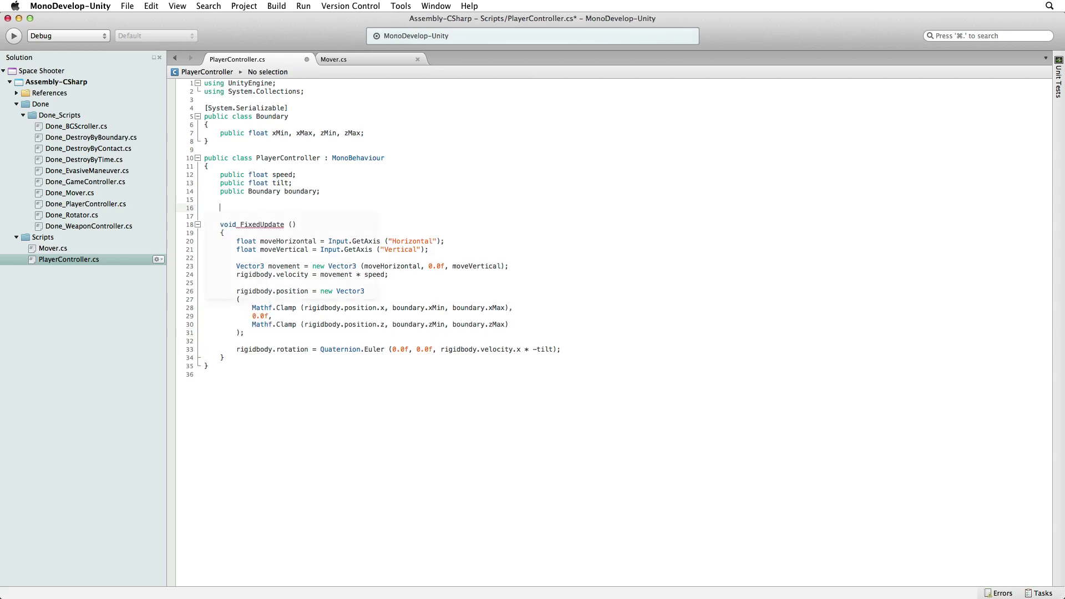
type("void Update ()")
key("Return")
type("{")
key("Return")
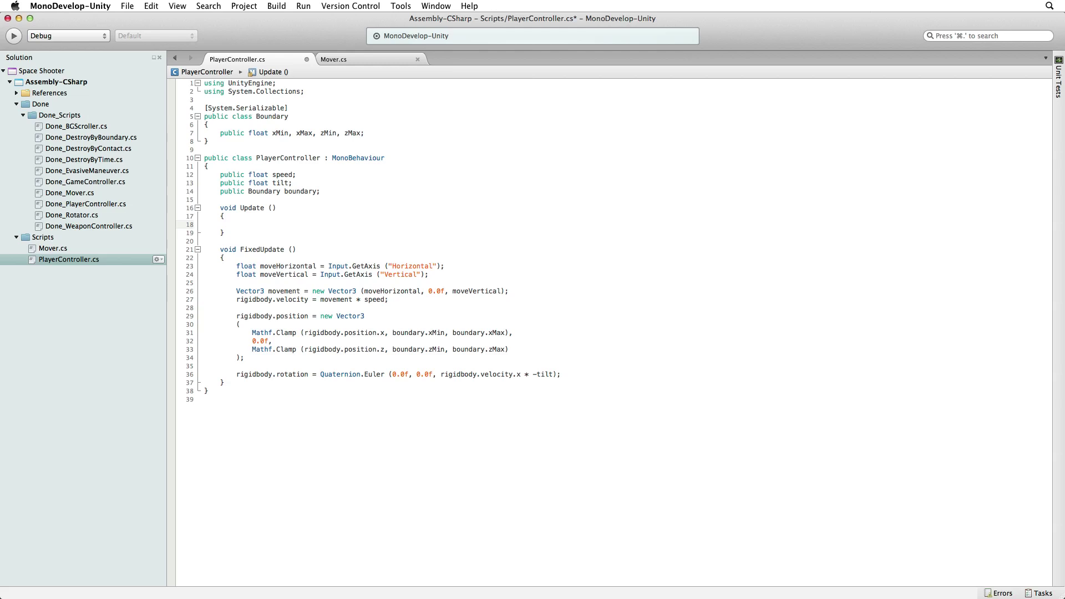
type("Instan")
key("Return")
double_click(250, 225)
Step: Search the Unity docs for Instantiate and read the Object.Instantiate reference page
key("super+apostrophe")
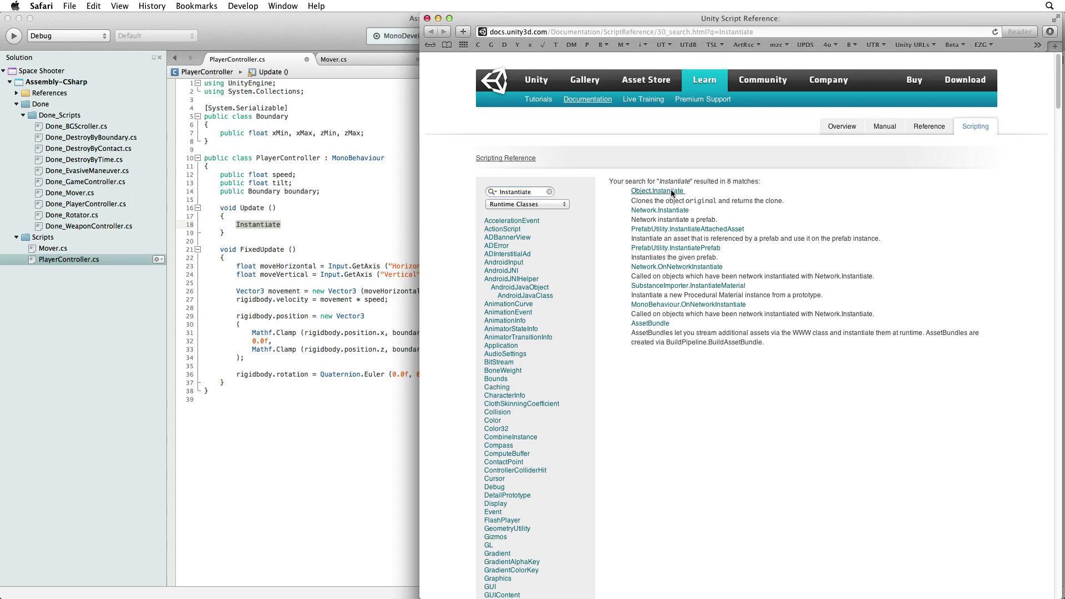
left_click(671, 194)
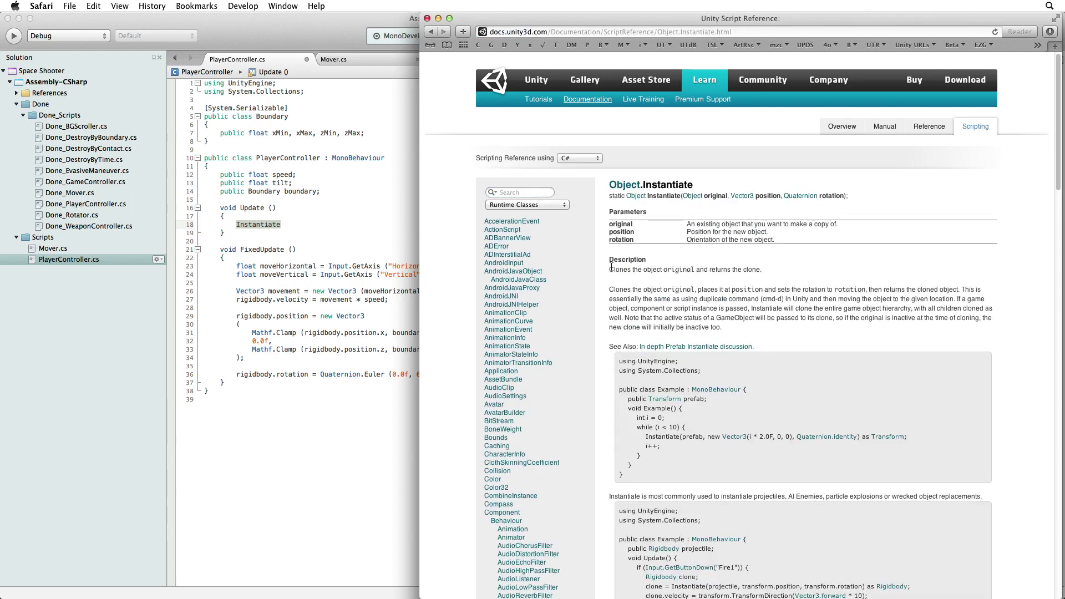
scroll(1049, 214, "down", 2)
scroll(1048, 215, "down", 2)
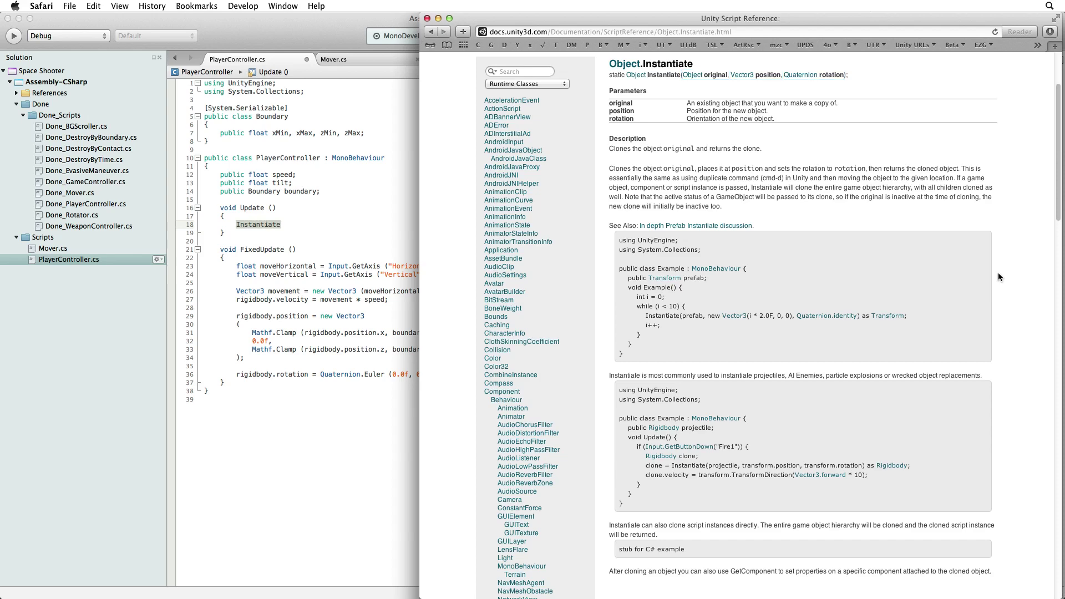
Step: Give Instantiate placeholder (object, position, rotation) arguments, then review the Player's Transform in Unity
left_click(10, 276)
type("(o")
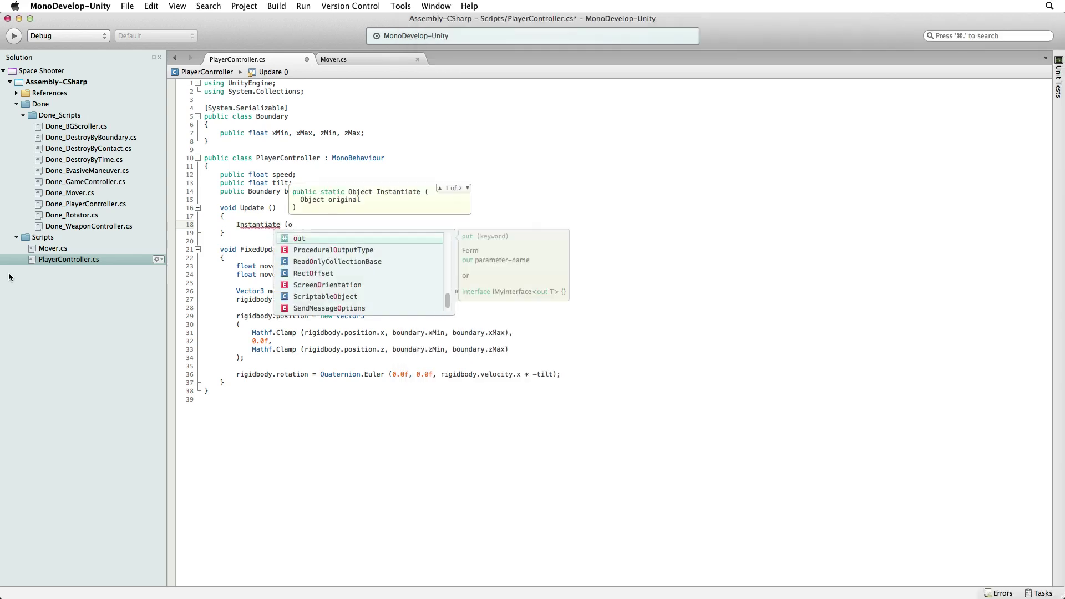
type("bject, position, rotation);")
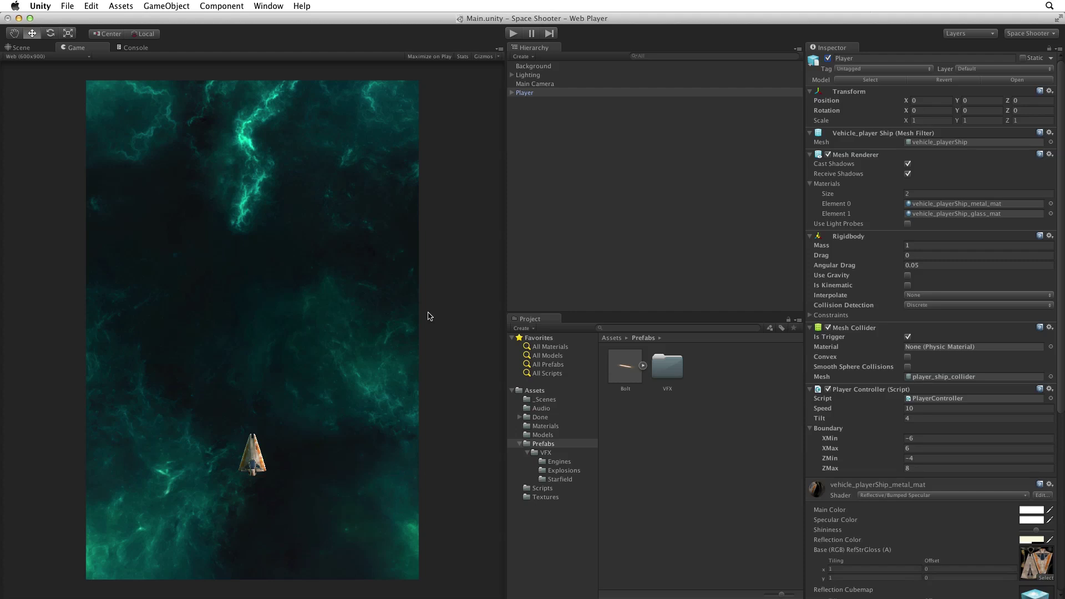
Step: Create an empty GameObject named Shot Spawn and parent it under Player
key("super+shift+n")
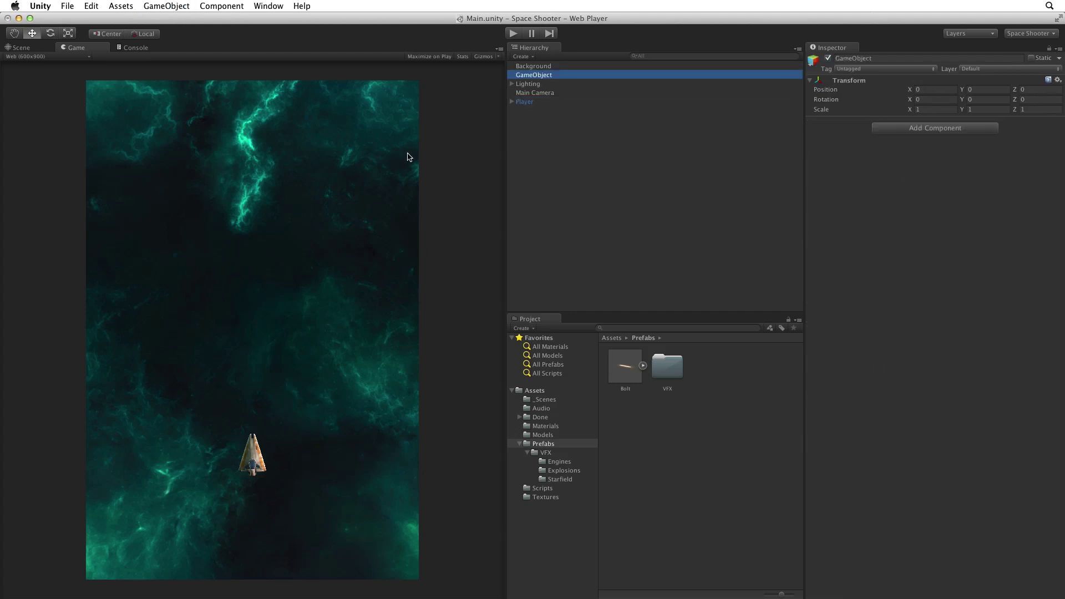
key("Return")
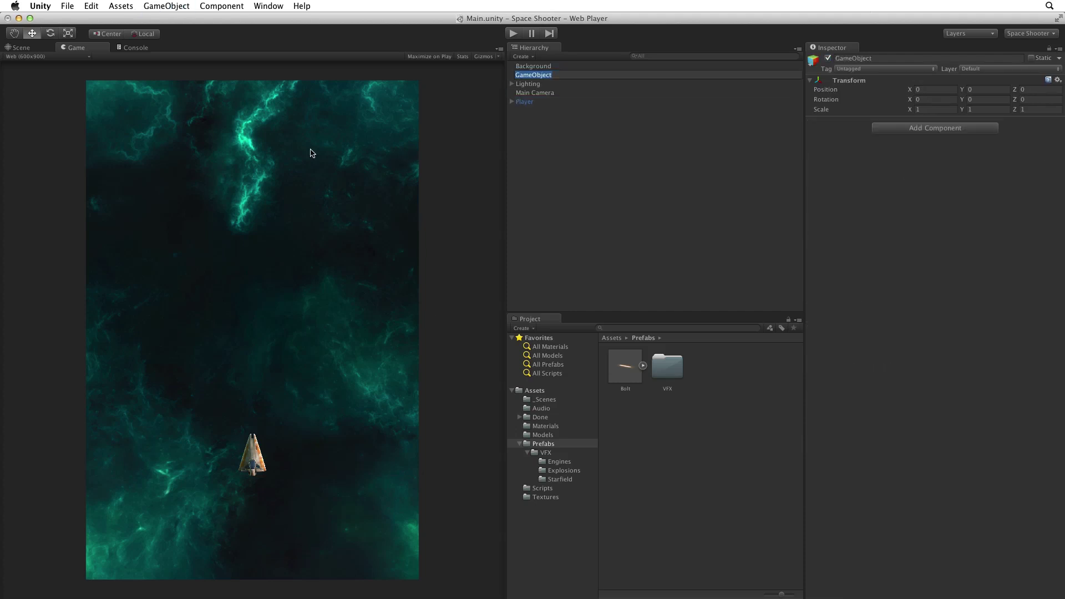
type("Shot Spawn")
key("Return")
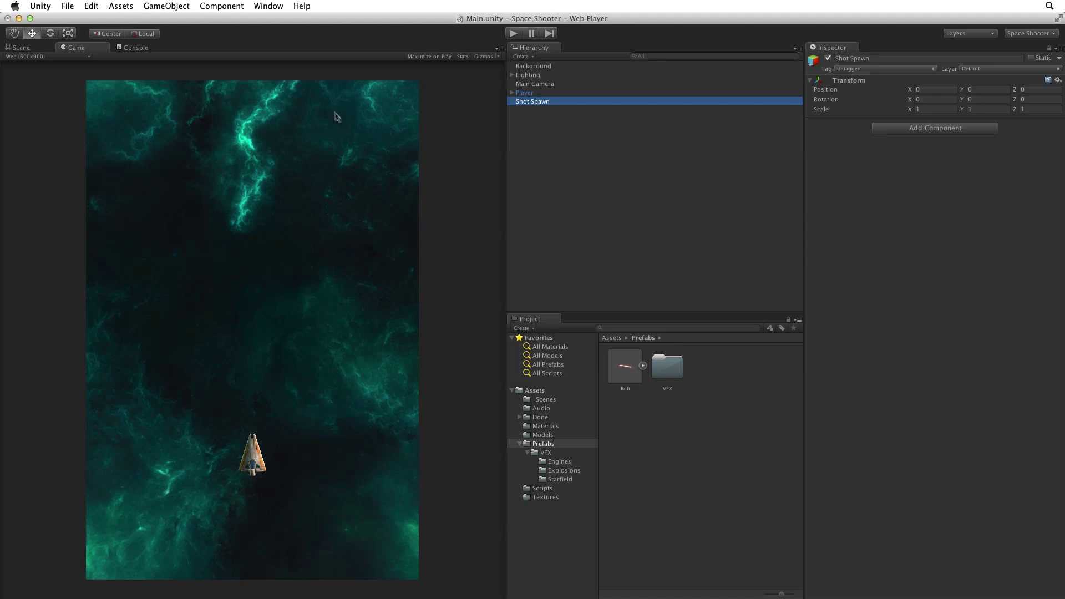
left_click_drag(531, 100, 528, 94)
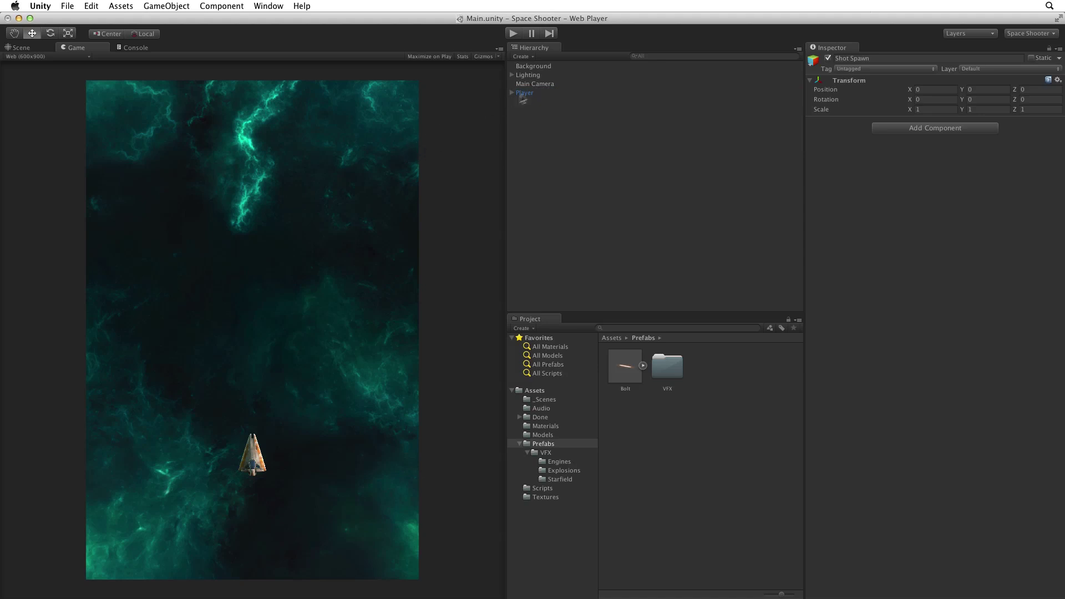
left_click(512, 94)
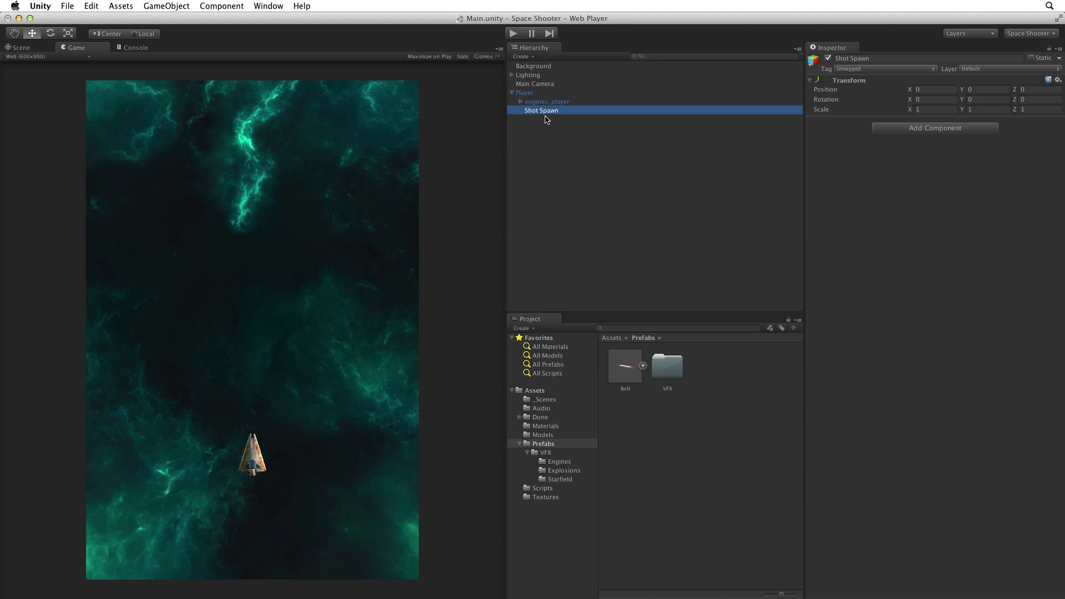
Step: In the Scene view, drag Shot Spawn ahead of the ship and set Position Z to 1.25
key("ctrl+1")
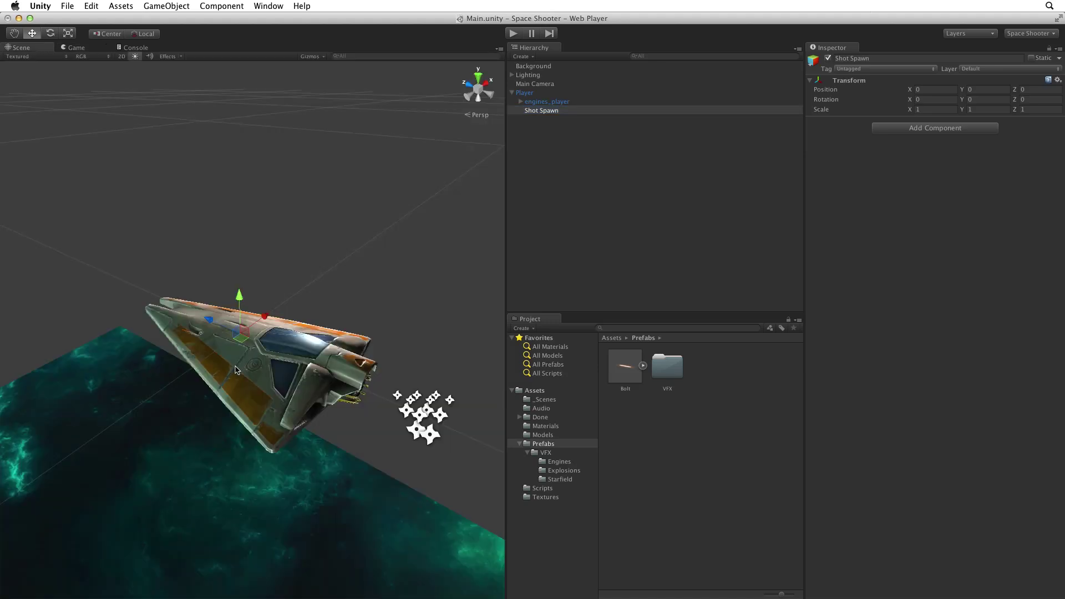
right_click_drag(243, 368, 241, 365, "alt")
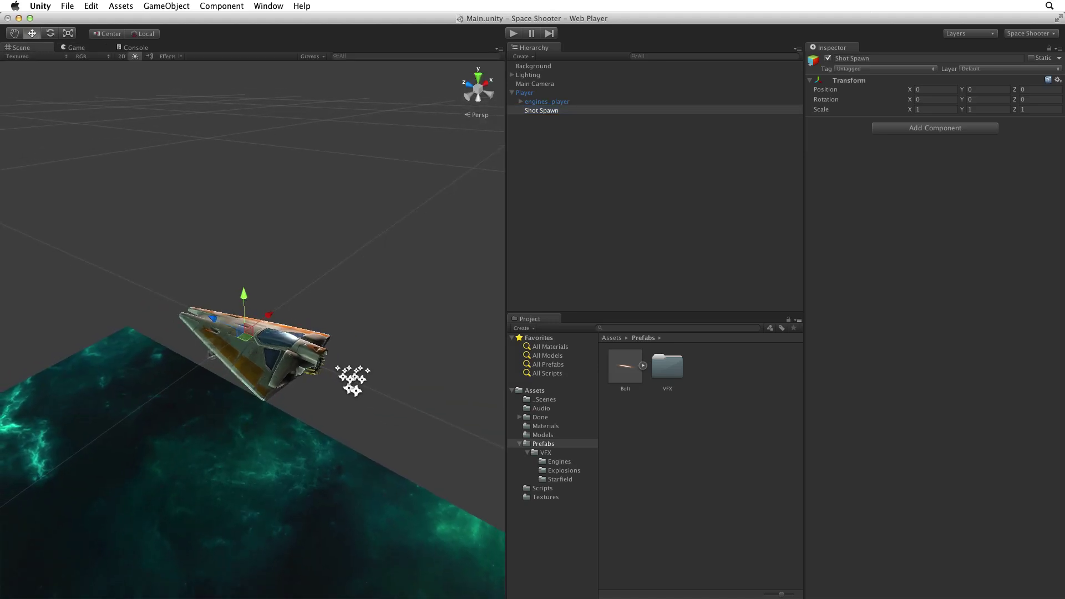
left_click_drag(193, 375, 133, 375, "alt")
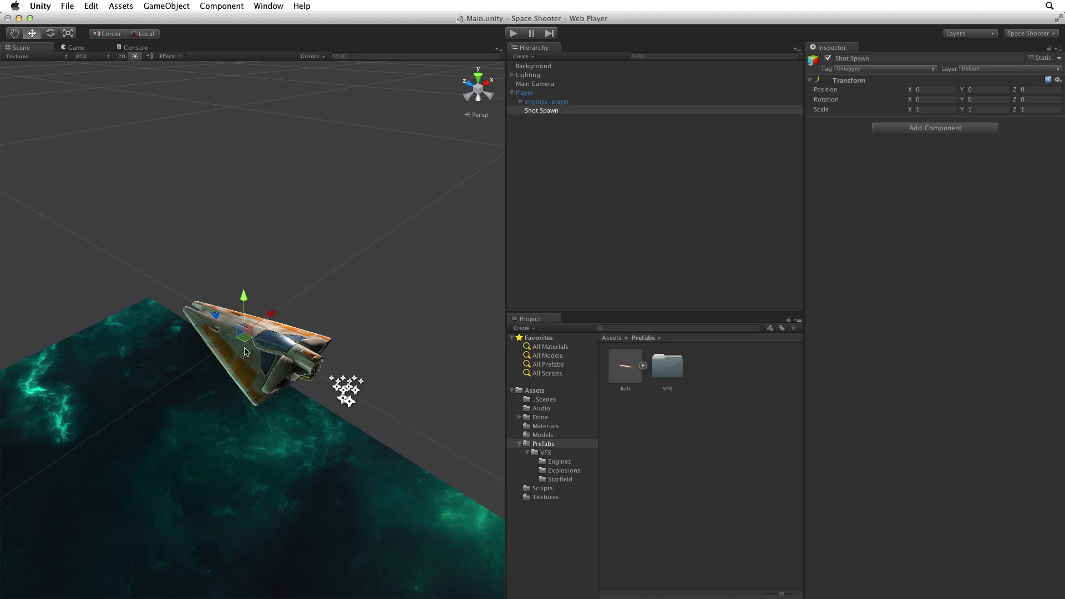
mouse_move(217, 324)
left_mouse_down()
mouse_move(125, 270)
mouse_move(143, 273)
left_mouse_up()
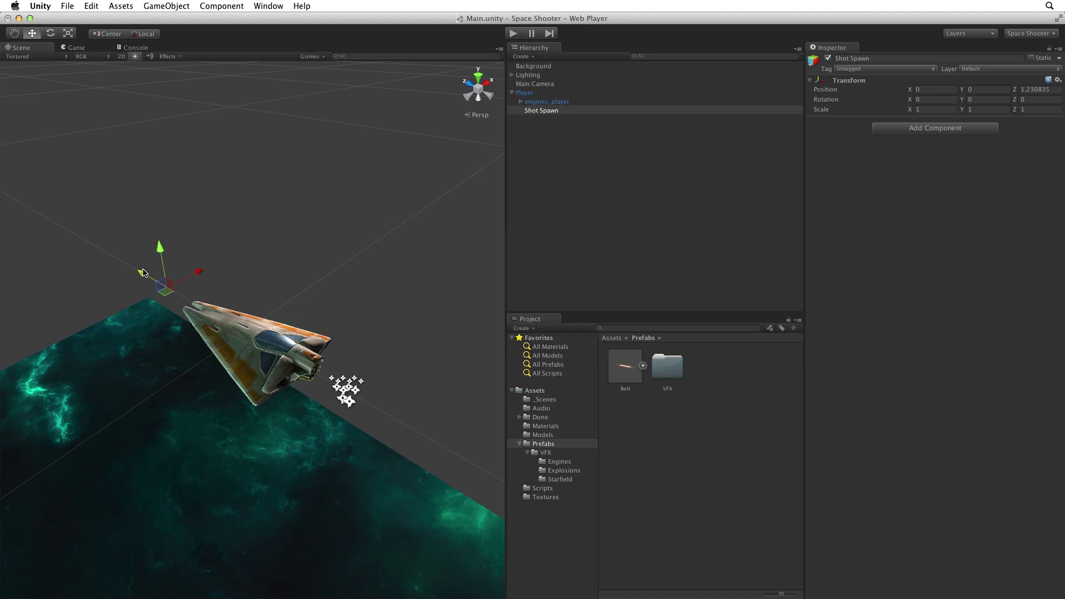
left_click_drag(143, 273, 146, 273)
left_click_drag(1050, 89, 1034, 89)
type("5")
Step: Preview a Bolt prefab under Shot Spawn from top and side views, then delete it
left_click_drag(622, 364, 555, 113)
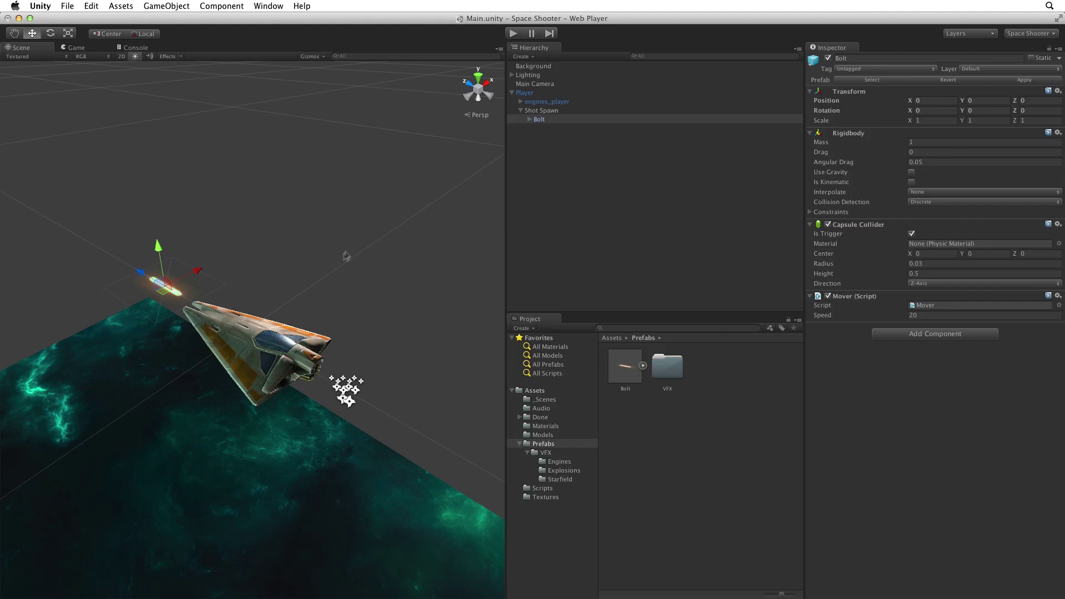
left_click_drag(340, 261, 350, 208, "alt")
left_click_drag(233, 387, 374, 246, "alt")
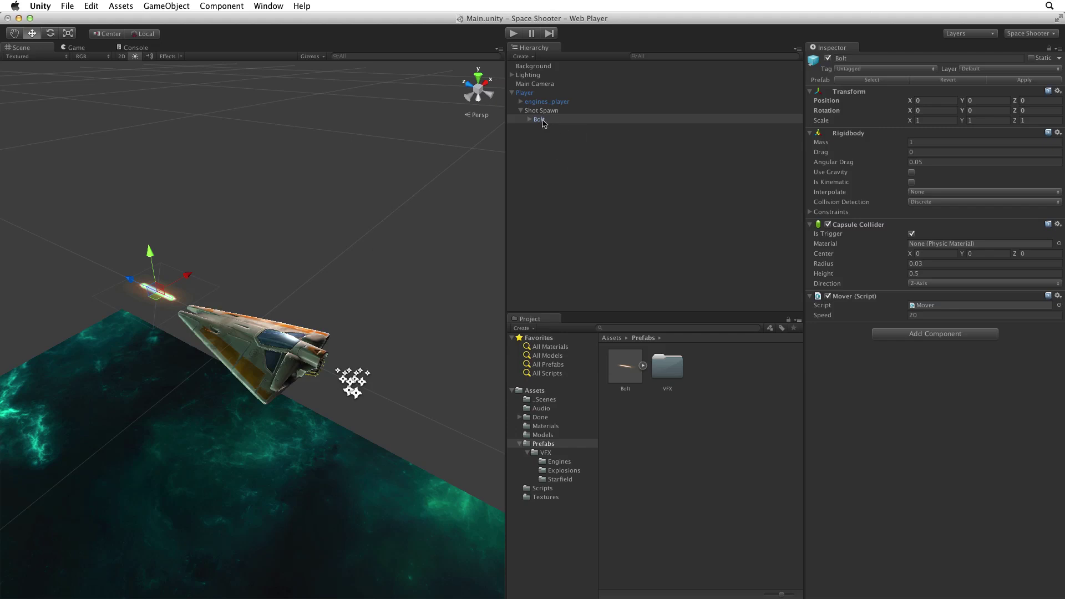
key("super+BackSpace")
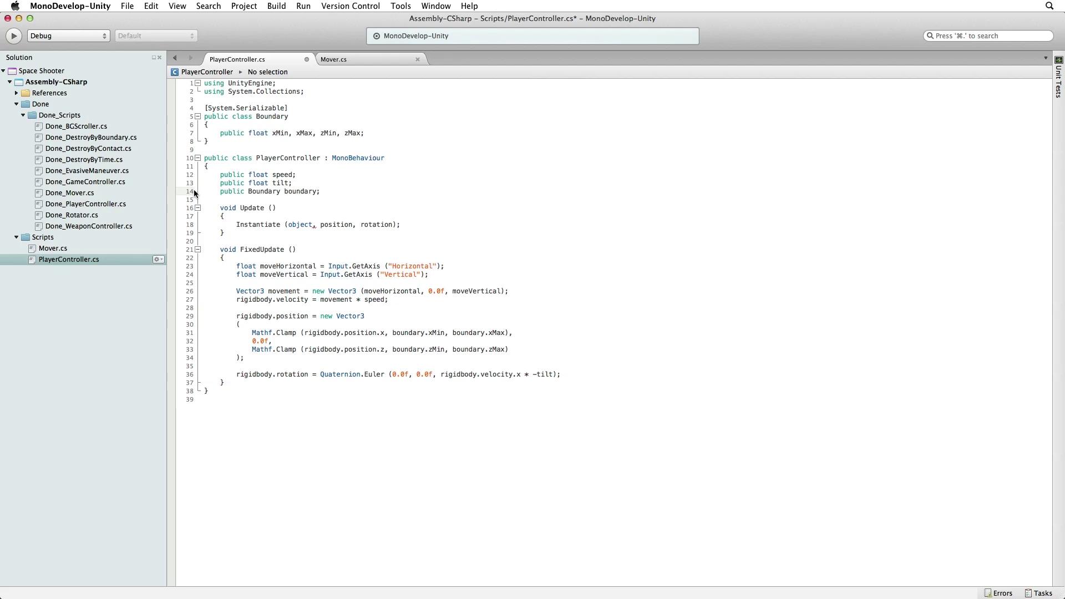
Step: Declare 'public GameObject shot;' and 'public Transform shotSpawn;', removing the temporary comment
key("Return")
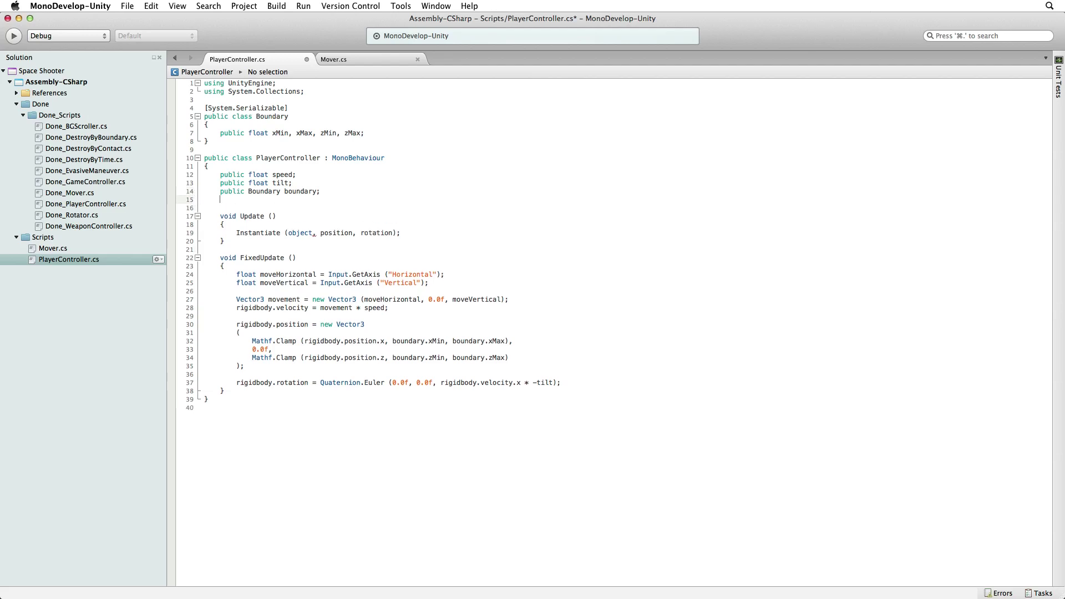
key("Return")
type("public GameObject shot;")
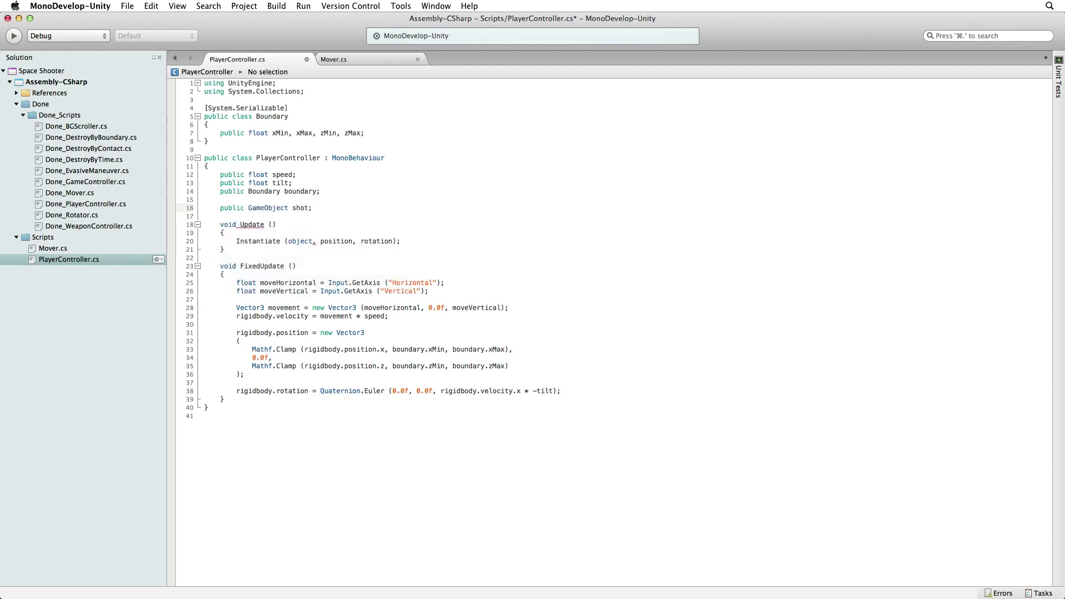
key("Return")
type("public GameObject ")
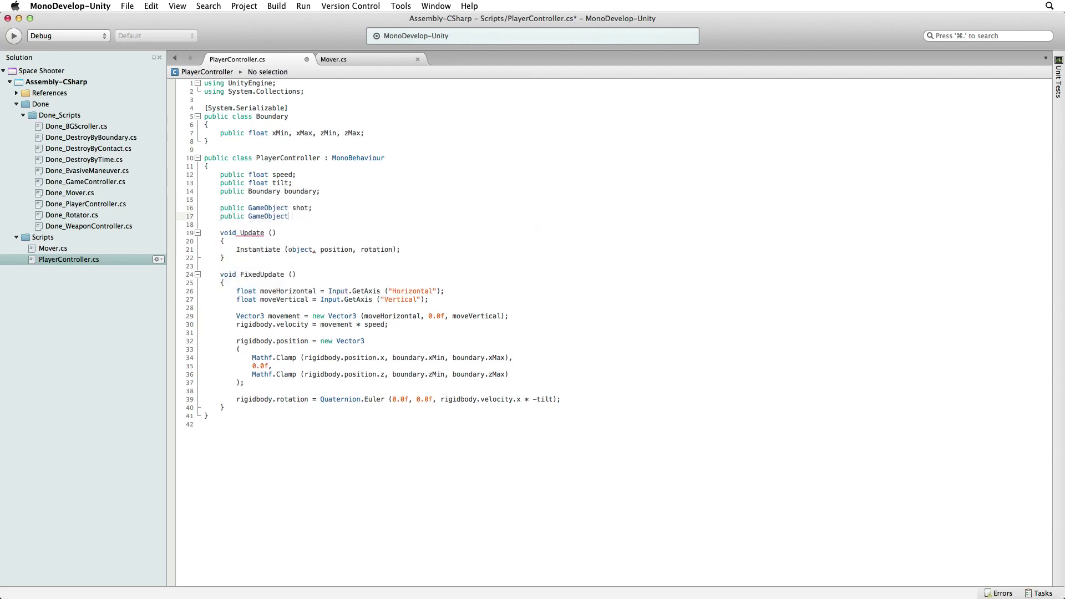
type("shotSpawn; /")
type("/ shotSpawn.transform.position...")
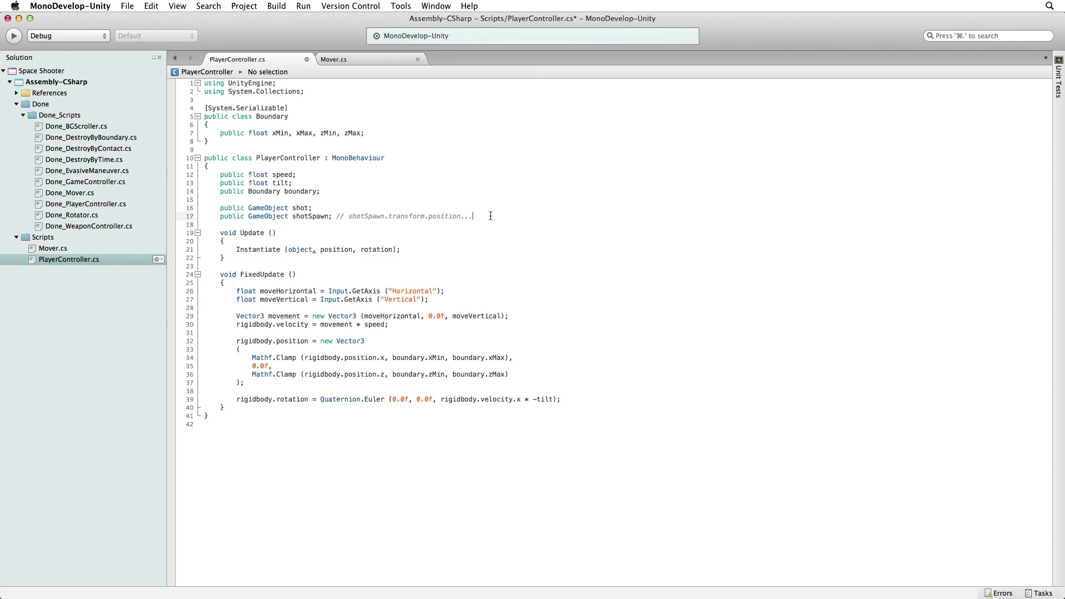
left_click_drag(478, 217, 332, 217)
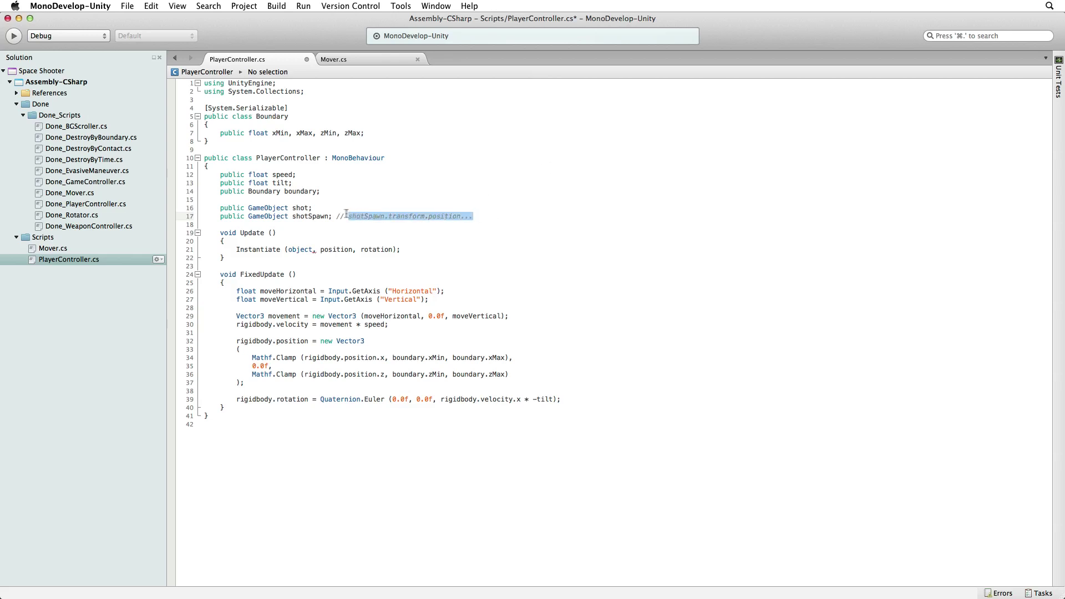
key("BackSpace")
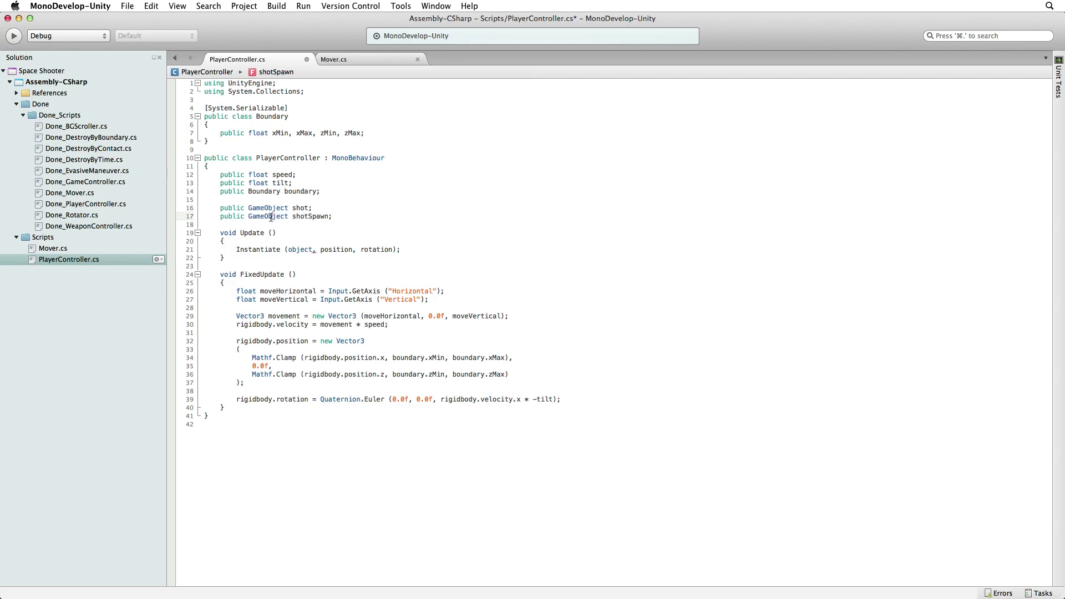
double_click(268, 217)
type("Trans")
key("Return")
Step: Replace Instantiate's object argument with shot
double_click(299, 208)
key("super+c")
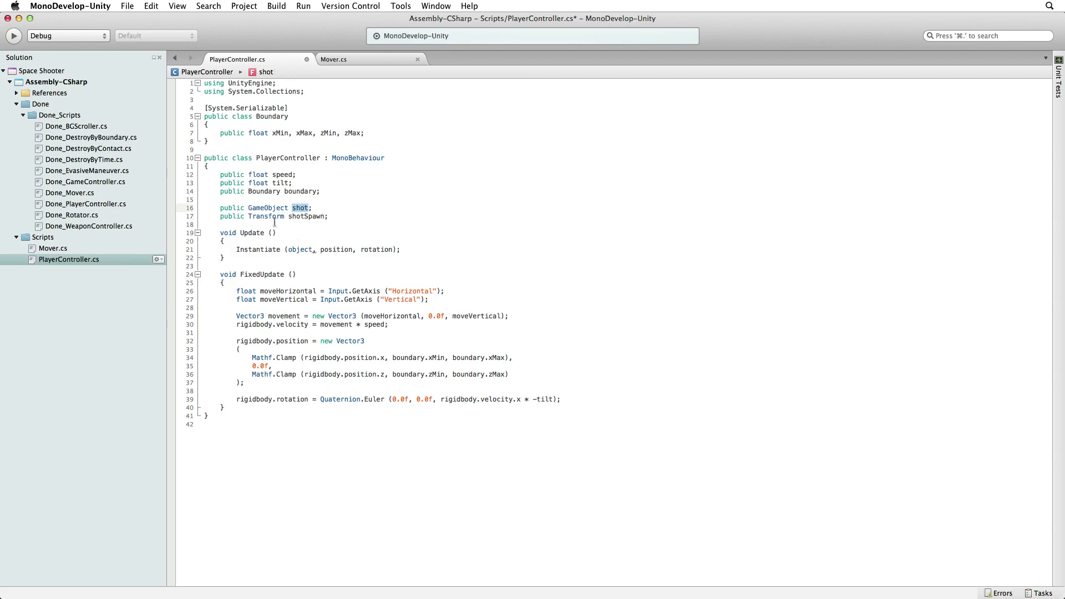
double_click(298, 249)
key("super+v")
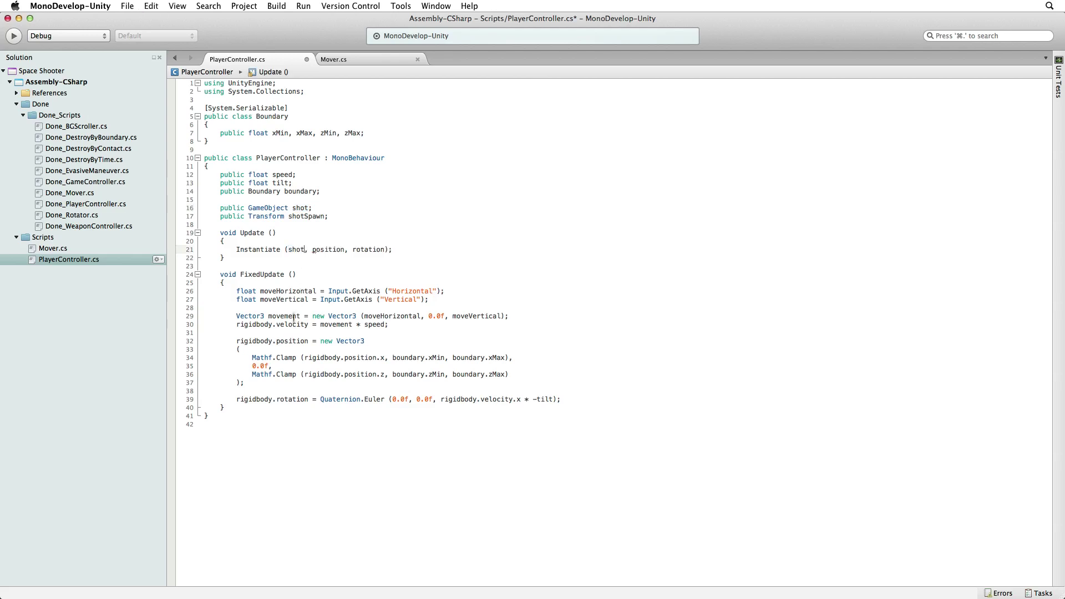
Step: Use shotSpawn.position and shotSpawn.rotation, add Input.GetButton above, and open its documentation
double_click(296, 218)
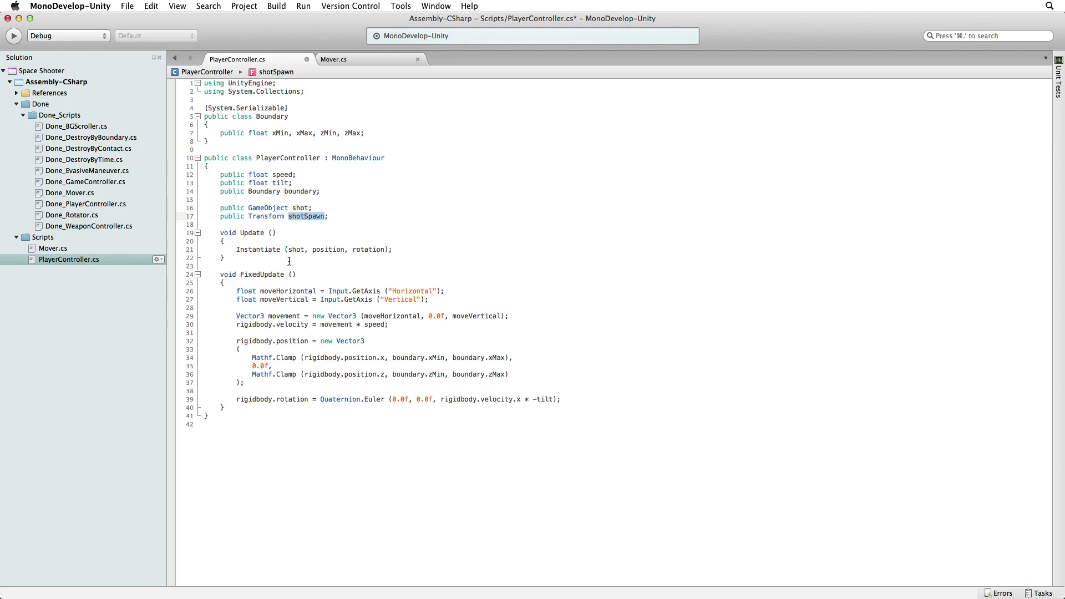
key("super+c")
left_click(312, 248)
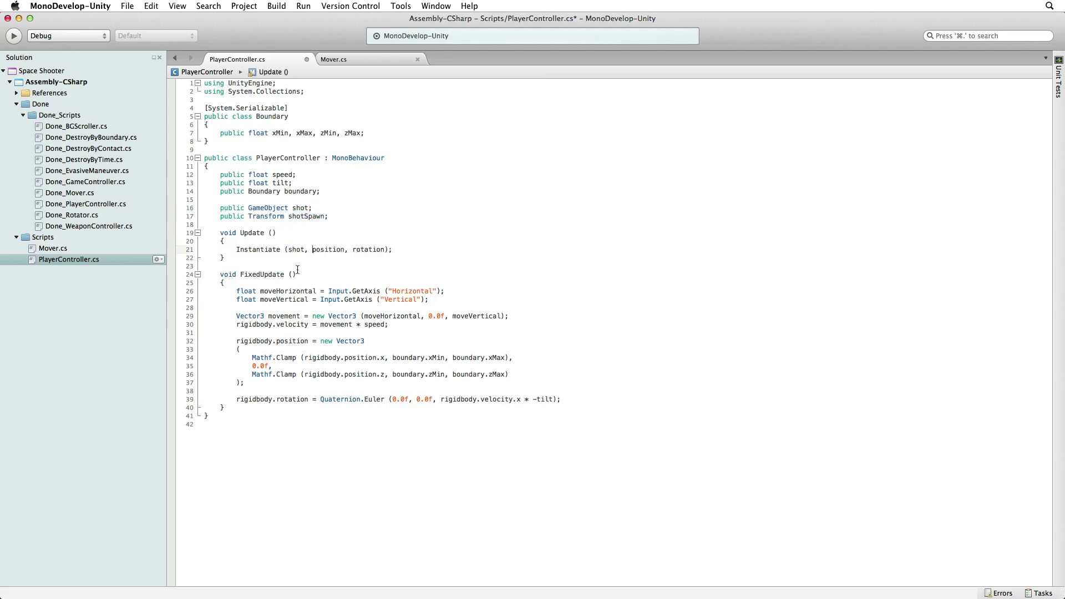
key("super+v")
type(".")
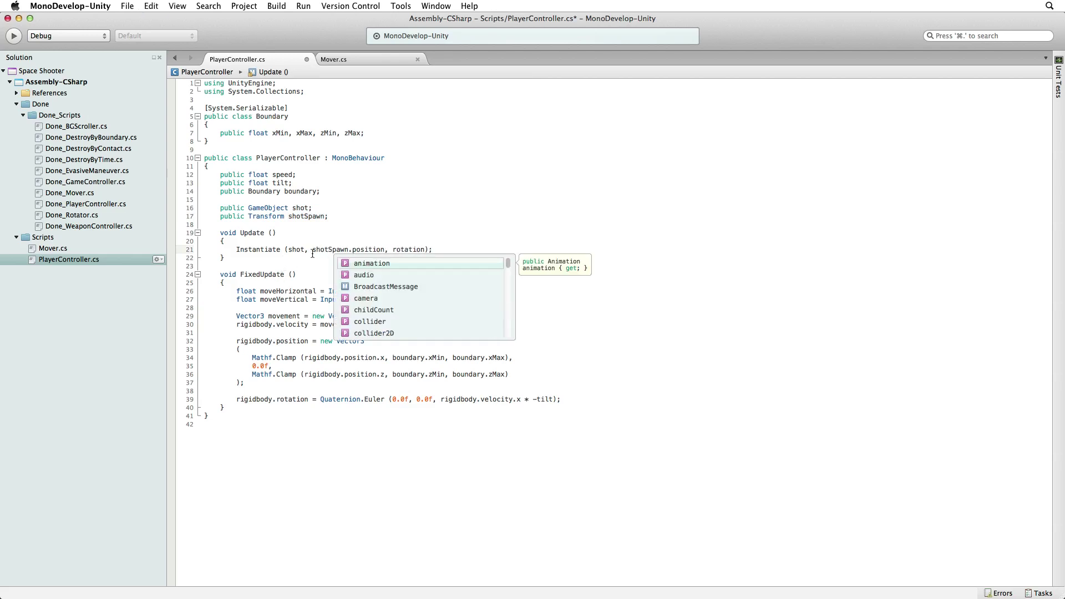
key("Escape")
left_click(392, 249)
key("super+v")
type(".")
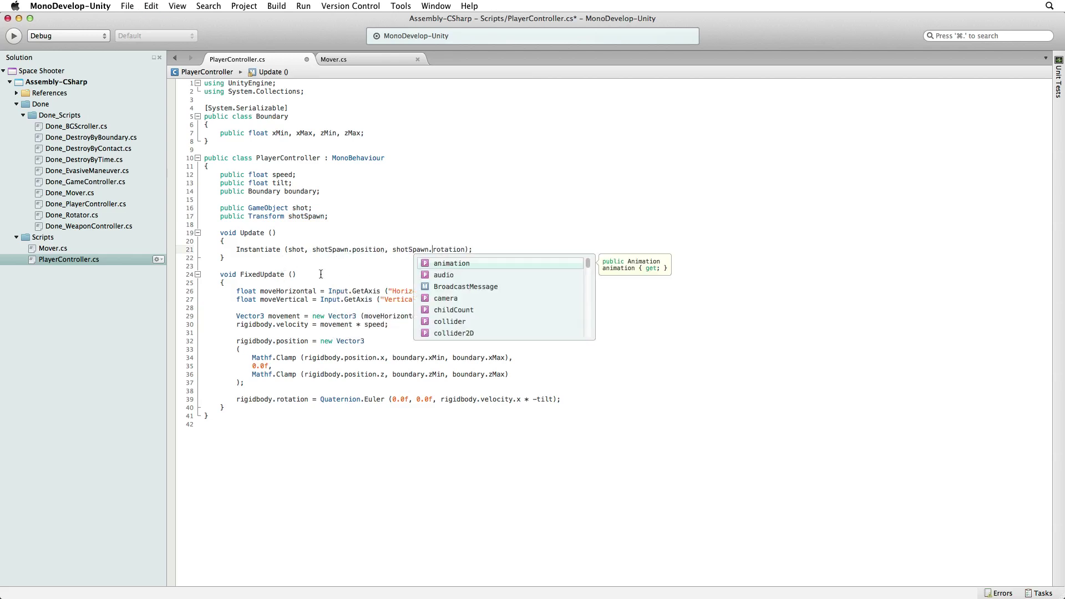
key("Escape")
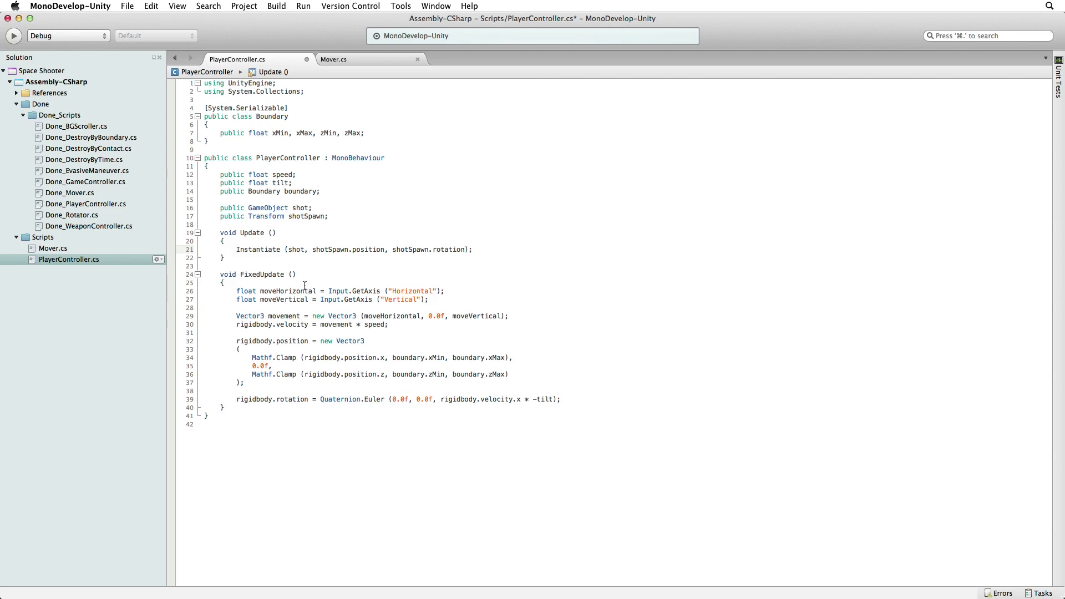
key("Return")
type("Input.")
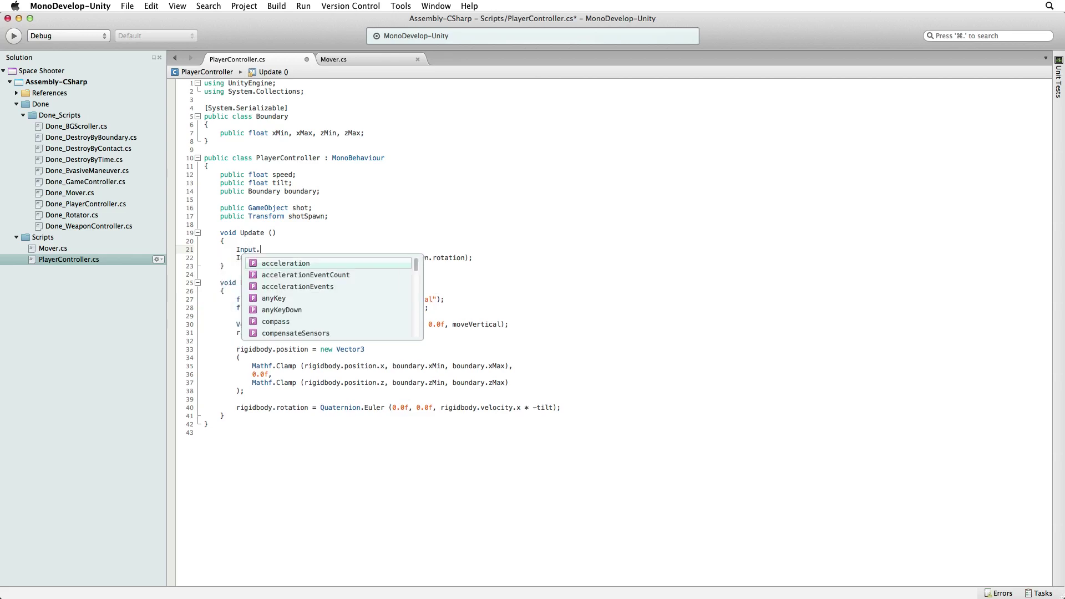
type("GetButton")
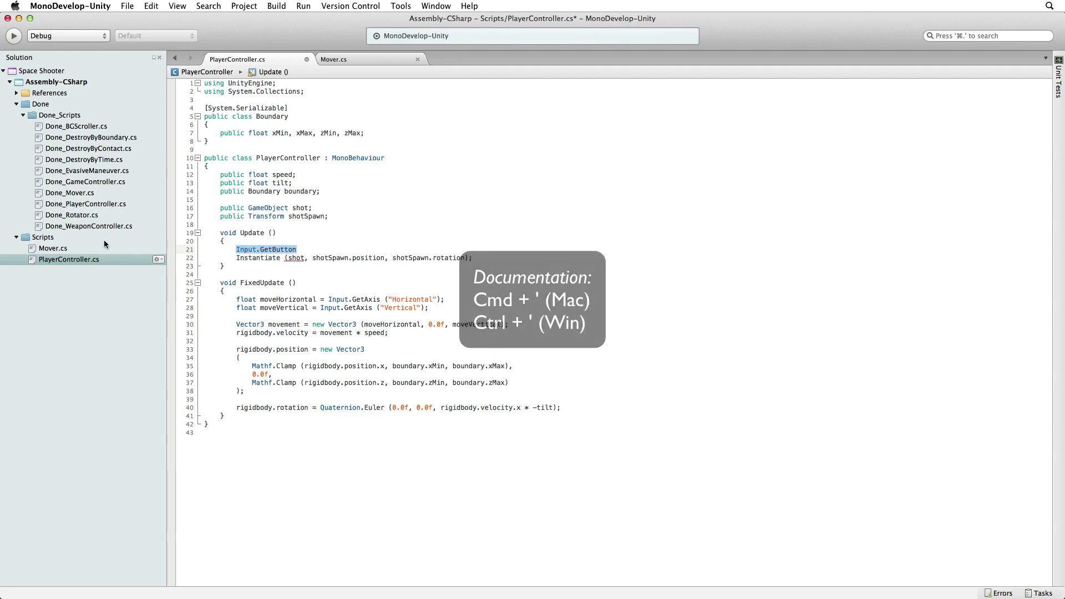
key("super+apostrophe")
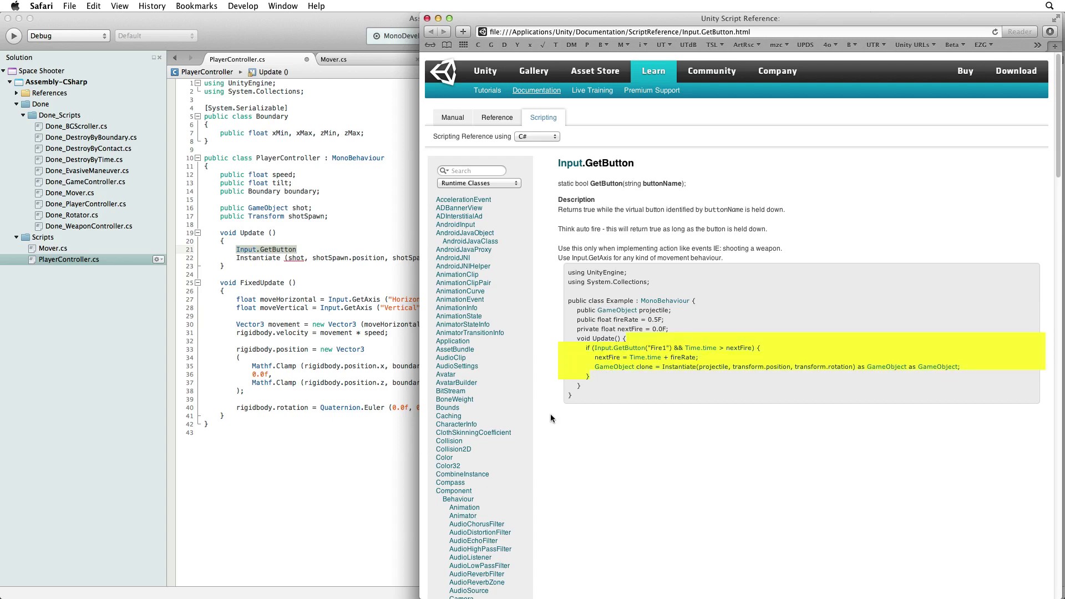
Step: Paste the example Fire1 if-block into Update and delete the duplicate 'as GameObject' cast
left_click(350, 267)
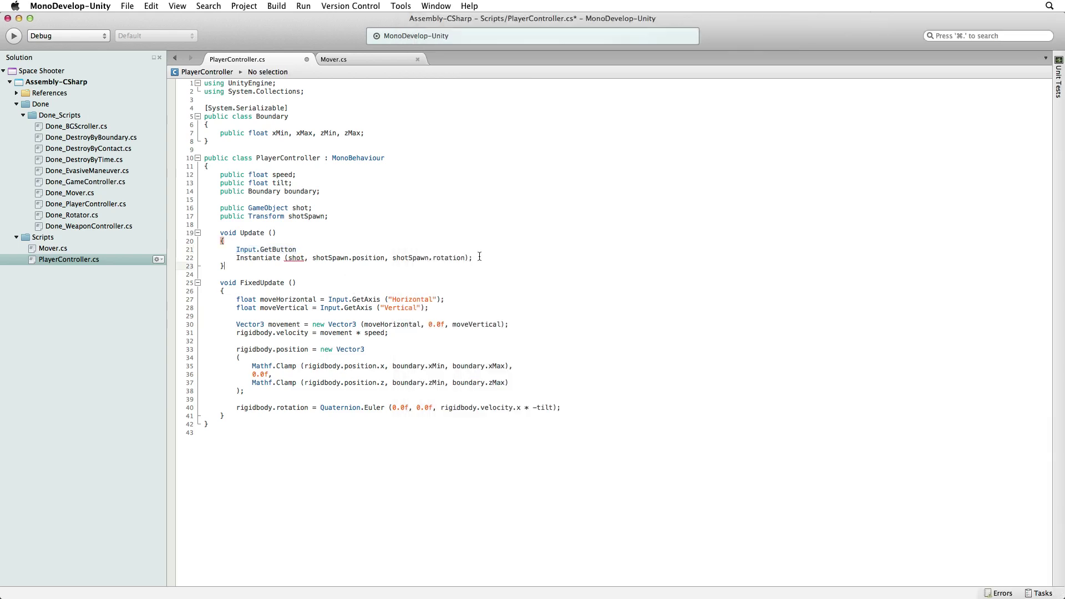
left_click_drag(479, 257, 227, 242)
key("super+v")
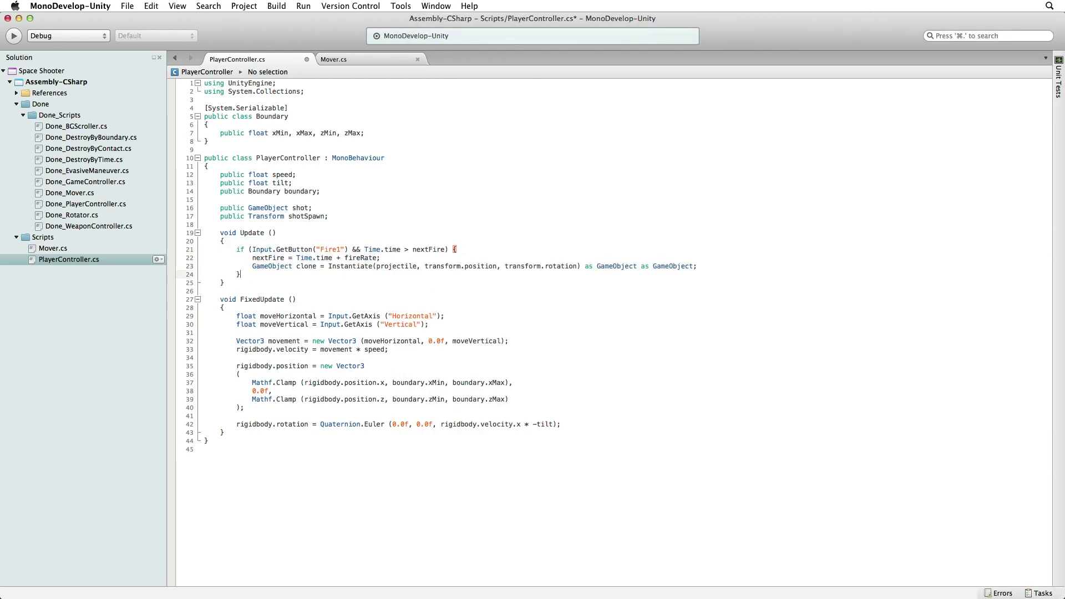
left_click(454, 249)
key("Return")
left_click(329, 274)
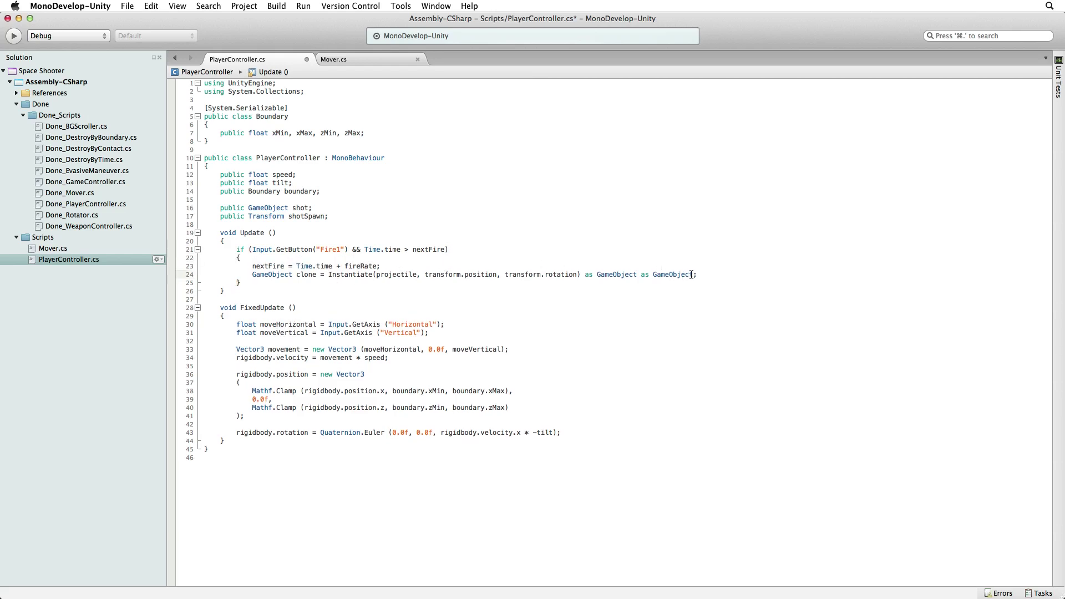
left_click_drag(694, 275, 638, 274)
key("BackSpace")
Step: Move Instantiate onto its own line and comment out the 'GameObject clone =' declaration
left_click(329, 275)
key("Return")
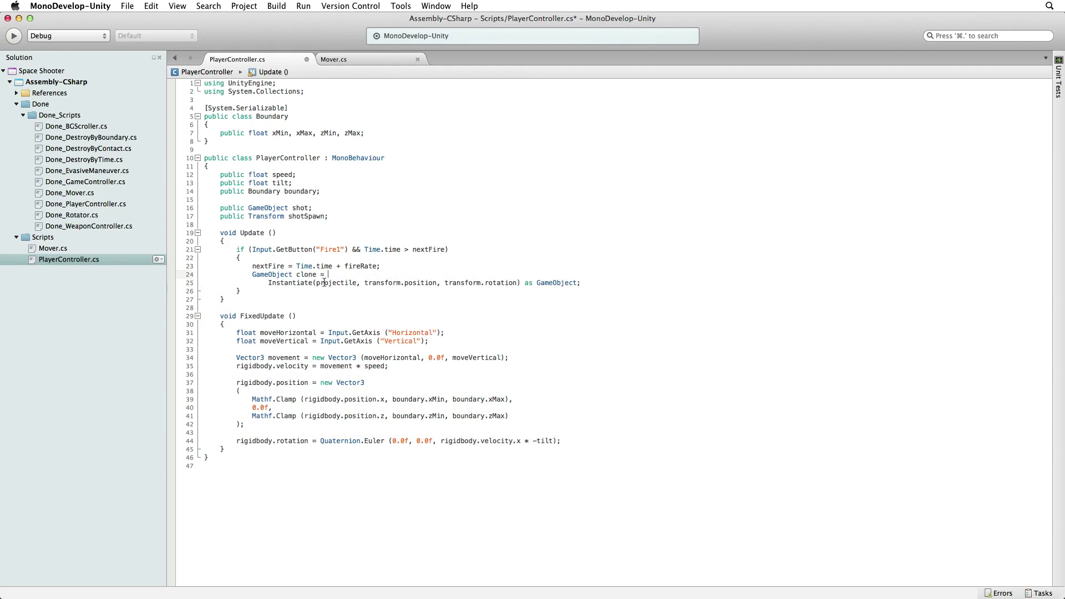
key("super+slash")
left_click(521, 283)
type("; ")
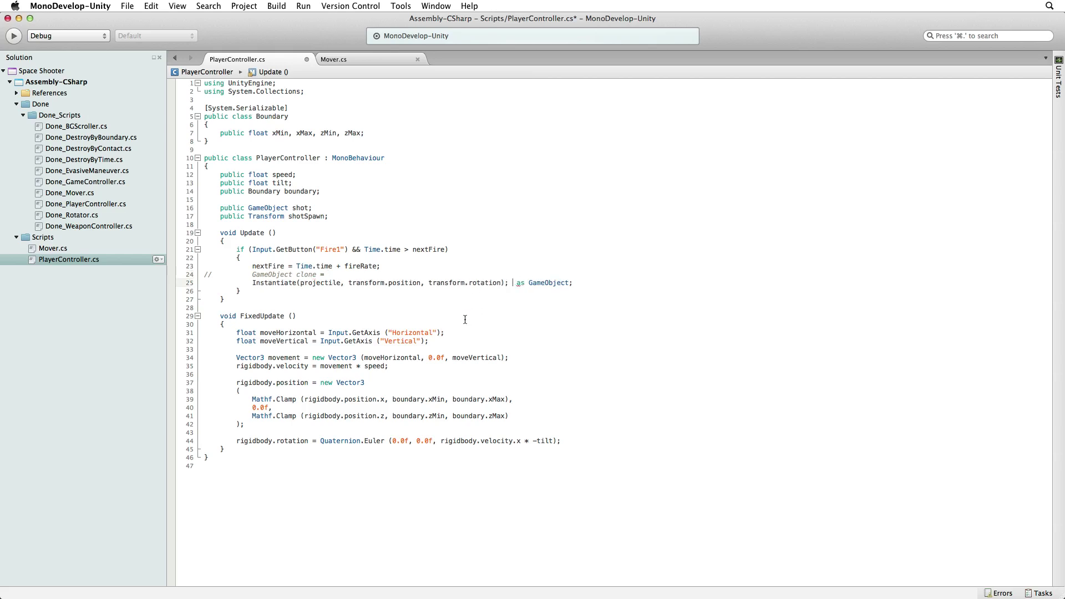
type("//")
Step: In Instantiate, replace projectile with shot and both transform references with shotSpawn
left_click(301, 207)
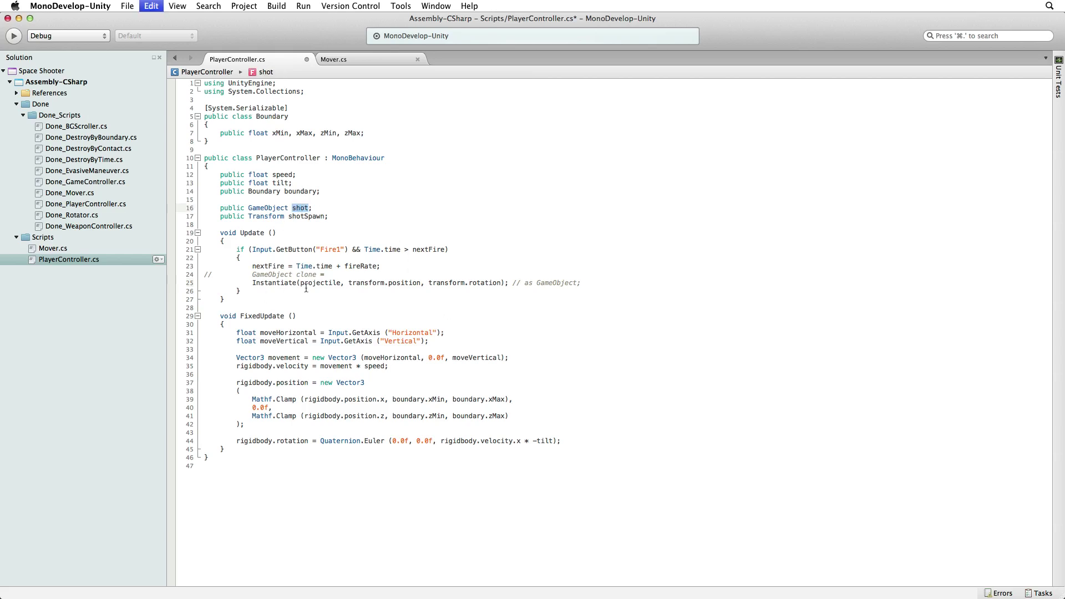
double_click(328, 283)
key("super+v")
left_click(306, 216)
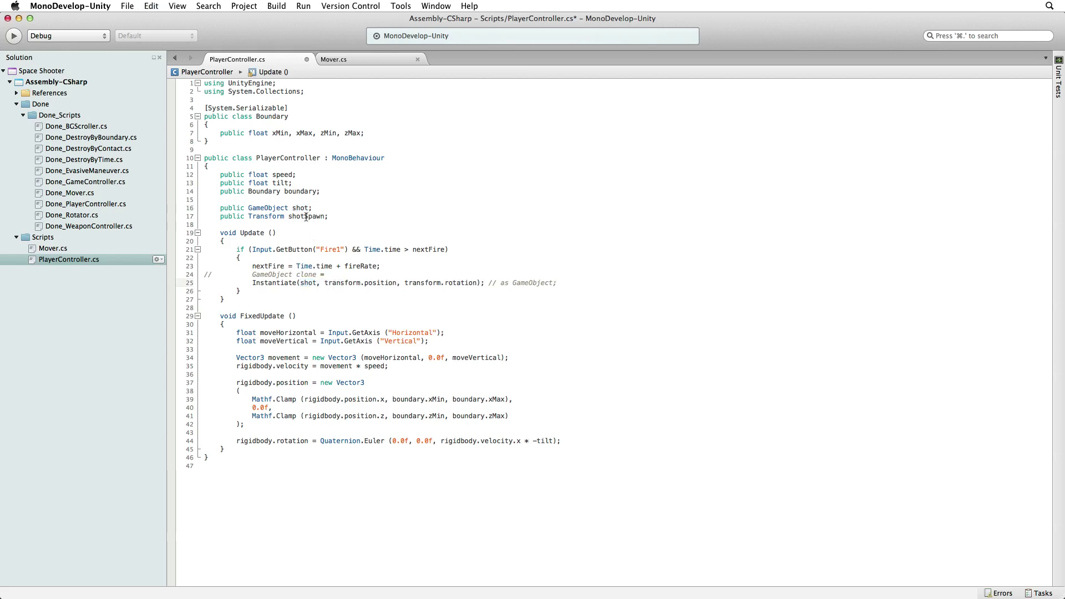
double_click(343, 282)
key("super+v")
double_click(420, 281)
key("super+v")
Step: Add 'public float fireRate;' and 'private float nextFire;' below the shotSpawn field
left_click(330, 216)
key("Return")
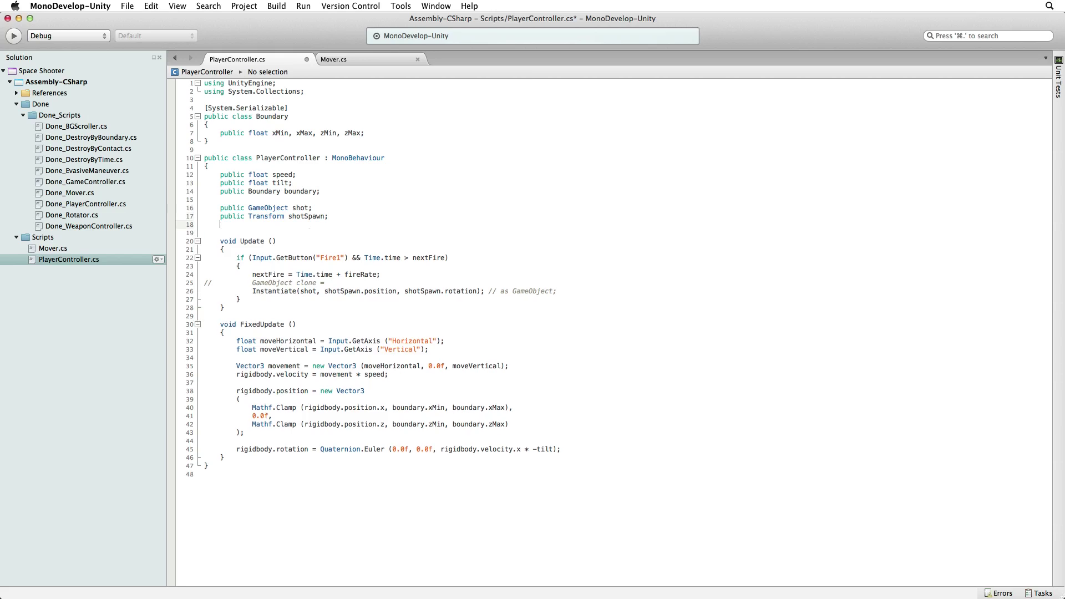
type("public float fireRate;")
key("Return")
key("Return")
type("p")
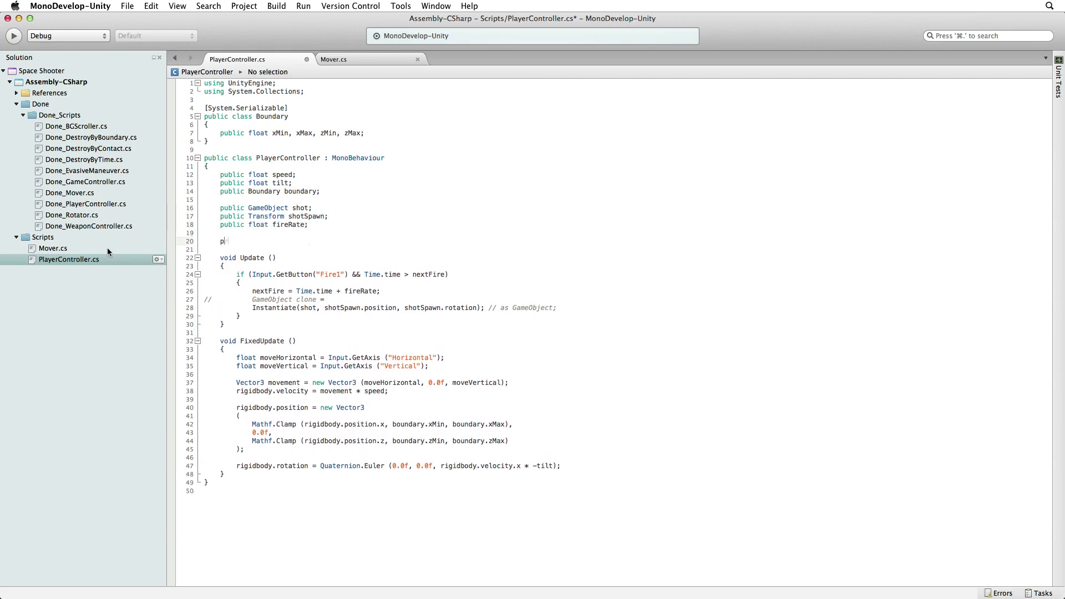
type("rivate float nextFire;")
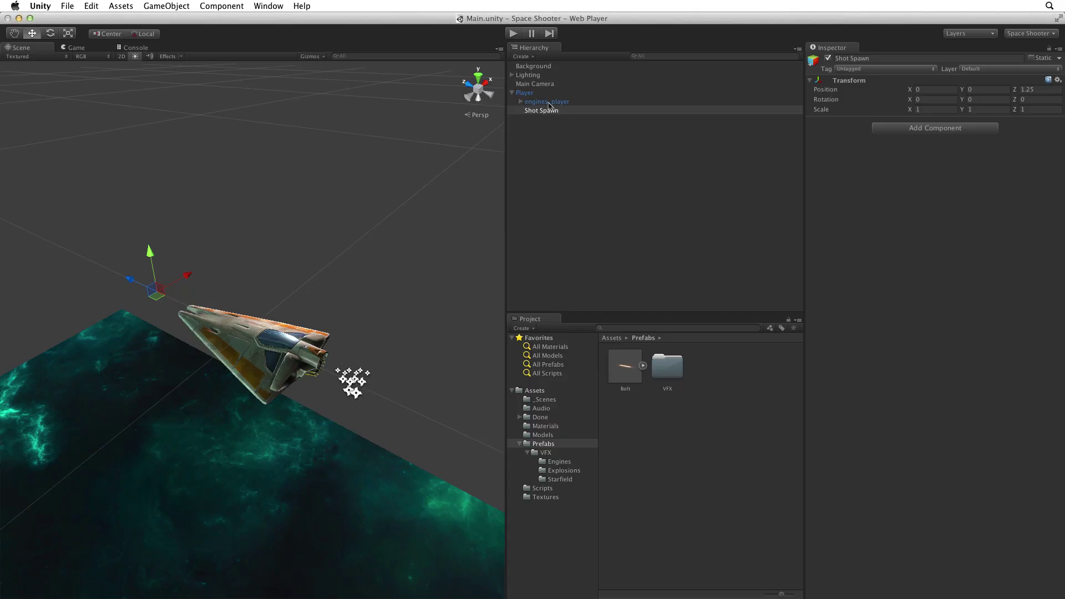
Step: On Player, set Shot to the Bolt prefab, Shot Spawn to Shot Spawn, and Fire Rate to 0.25
left_click(540, 94)
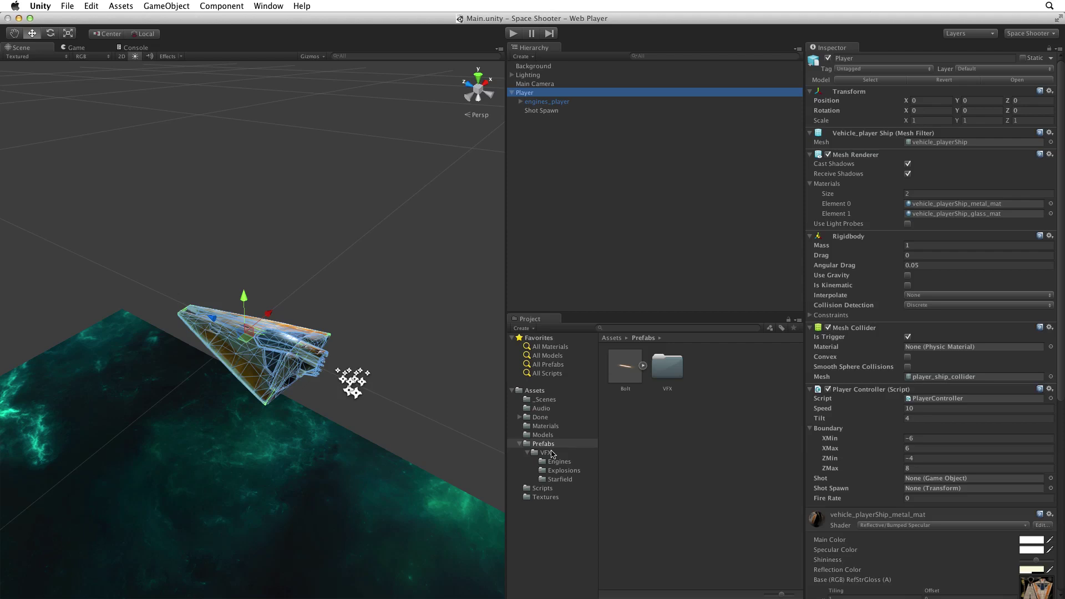
mouse_move(625, 366)
left_mouse_down()
mouse_move(870, 471)
mouse_move(923, 481)
left_mouse_up()
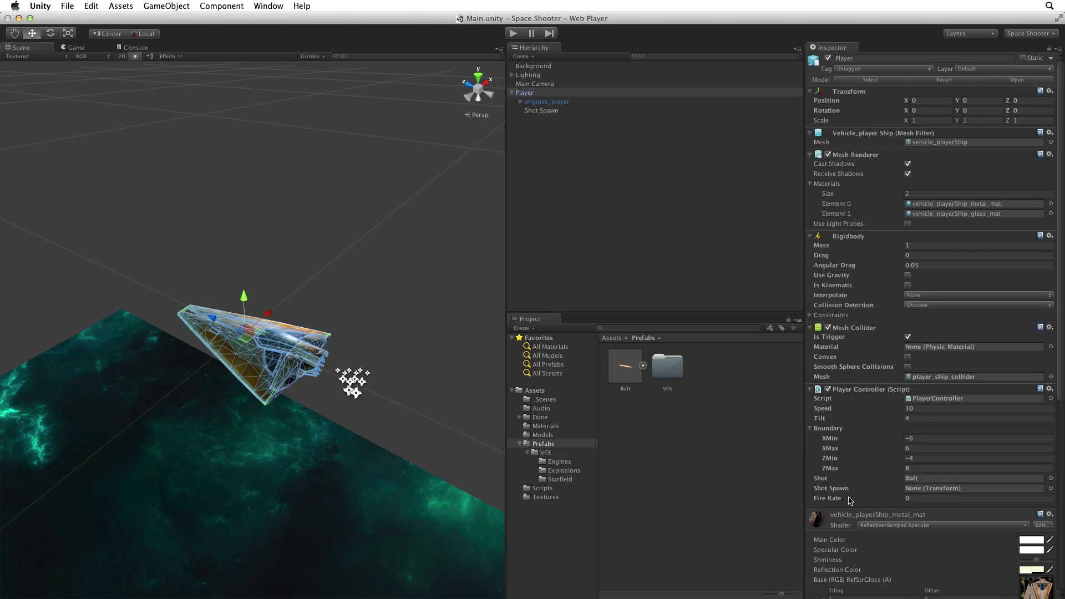
left_click(552, 113)
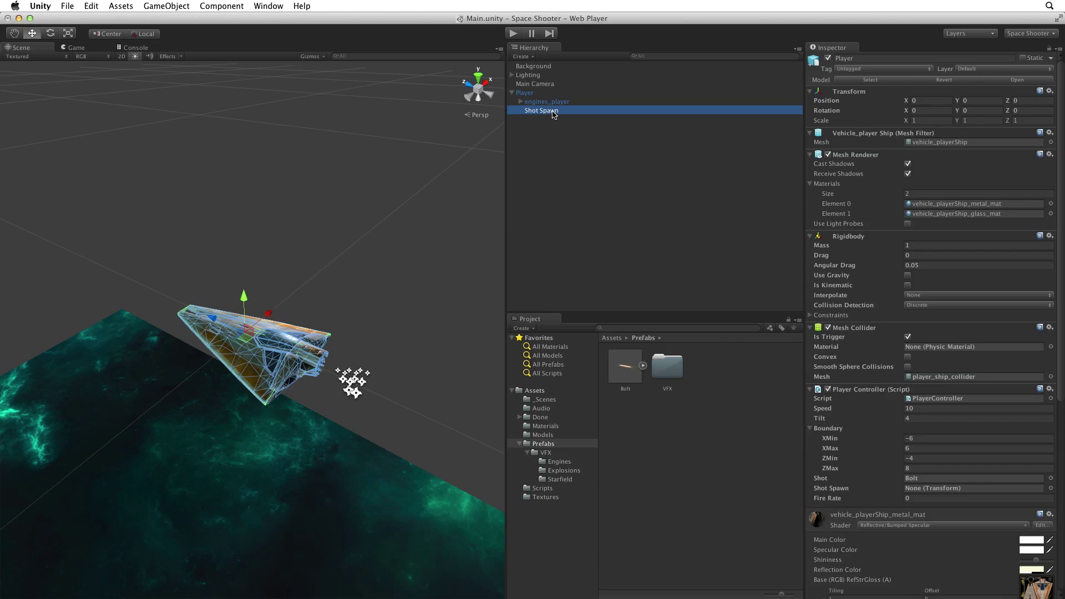
left_click_drag(553, 113, 940, 495)
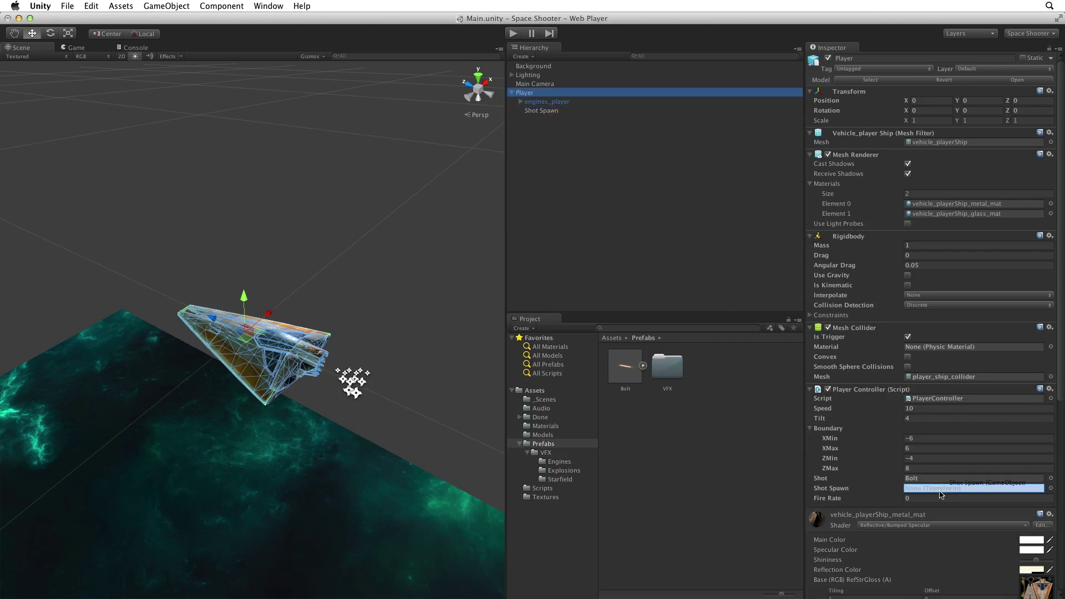
left_click_drag(940, 496, 935, 495)
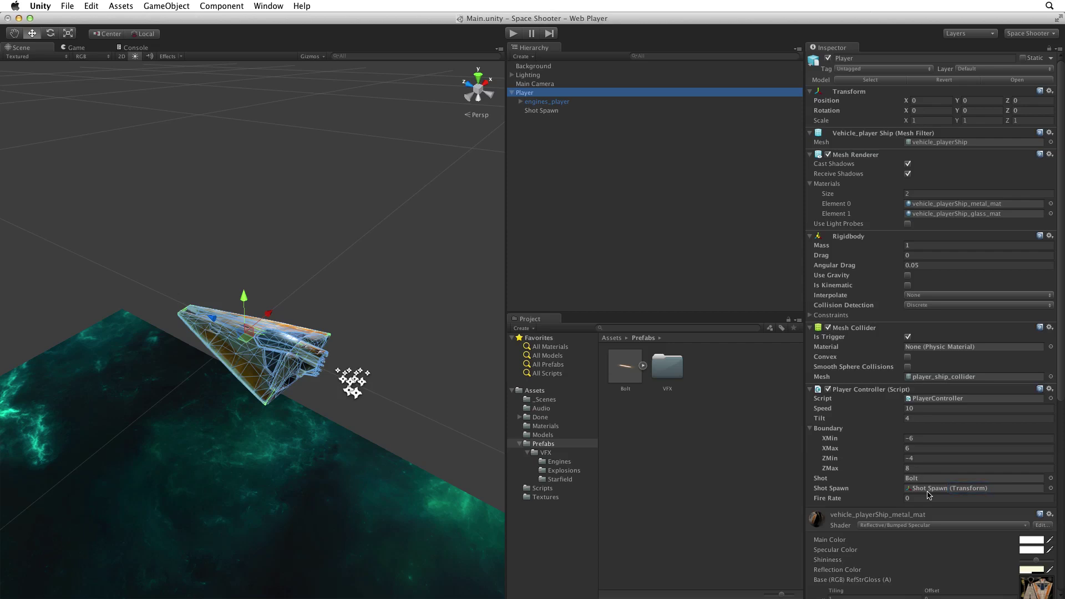
left_click(920, 497)
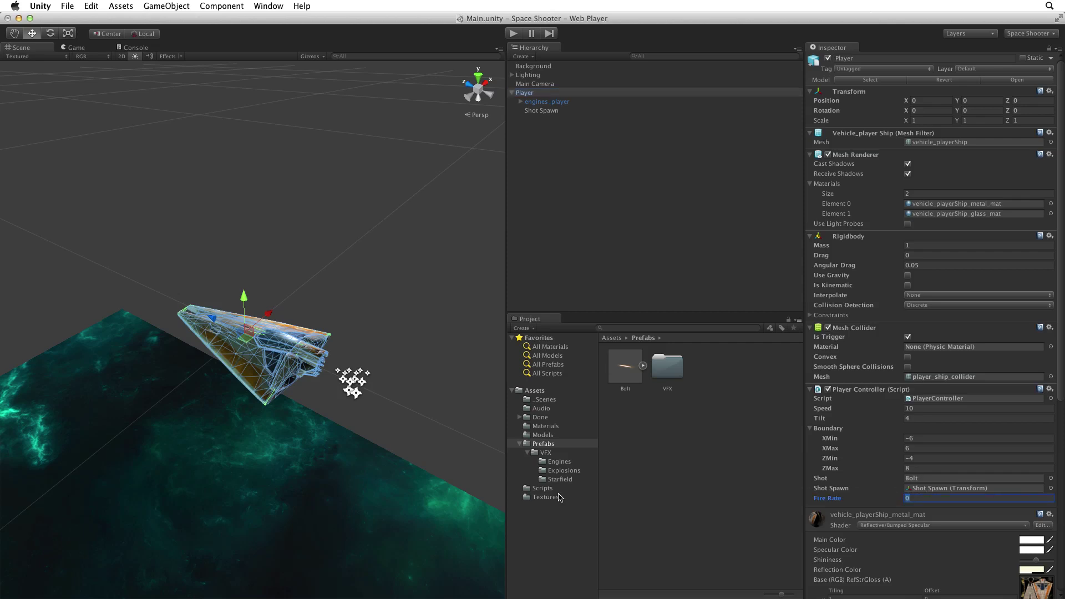
type("0.25")
Step: Play the game, firing with Ctrl while steering the ship around with the arrow keys
left_click(514, 34)
key("ctrl")
key("Left")
key("ctrl")
key("Up")
key("Right")
key("Right")
key("ctrl")
key("Up")
key("ctrl")
key("Left")
key("Right")
key("ctrl")
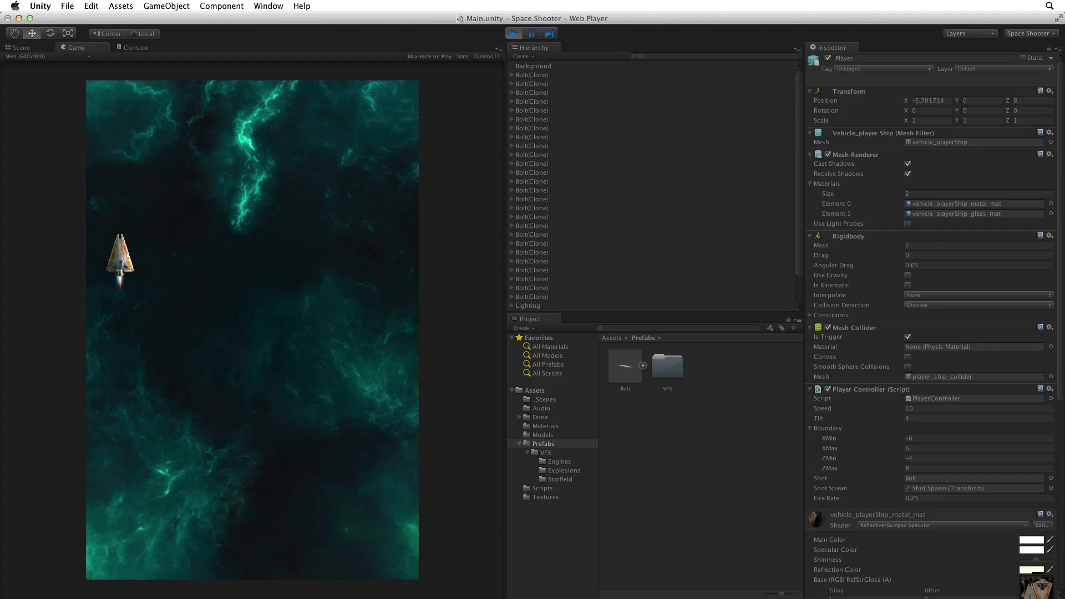
key("Right")
key("ctrl")
key("ctrl")
key("Right")
key("Down")
key("ctrl")
key("ctrl")
key("ctrl")
key("ctrl")
key("ctrl")
key("Left")
key("ctrl")
key("Up")
key("ctrl")
key("ctrl")
key("ctrl")
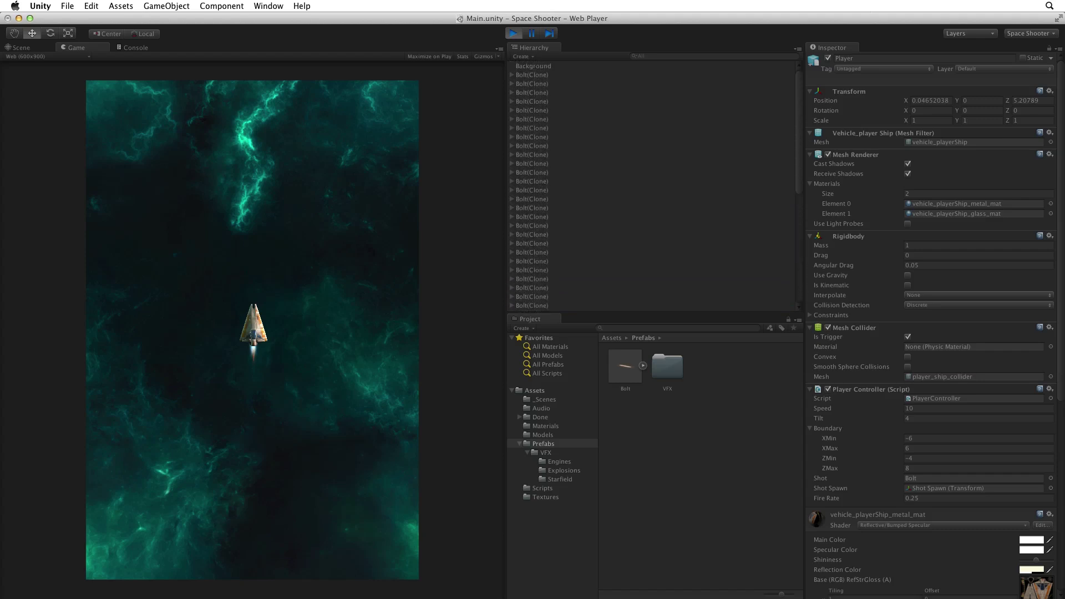
Step: Step through several Bolt(Clone) entries, checking their large forward positions and Mover speed 20
left_click(533, 190)
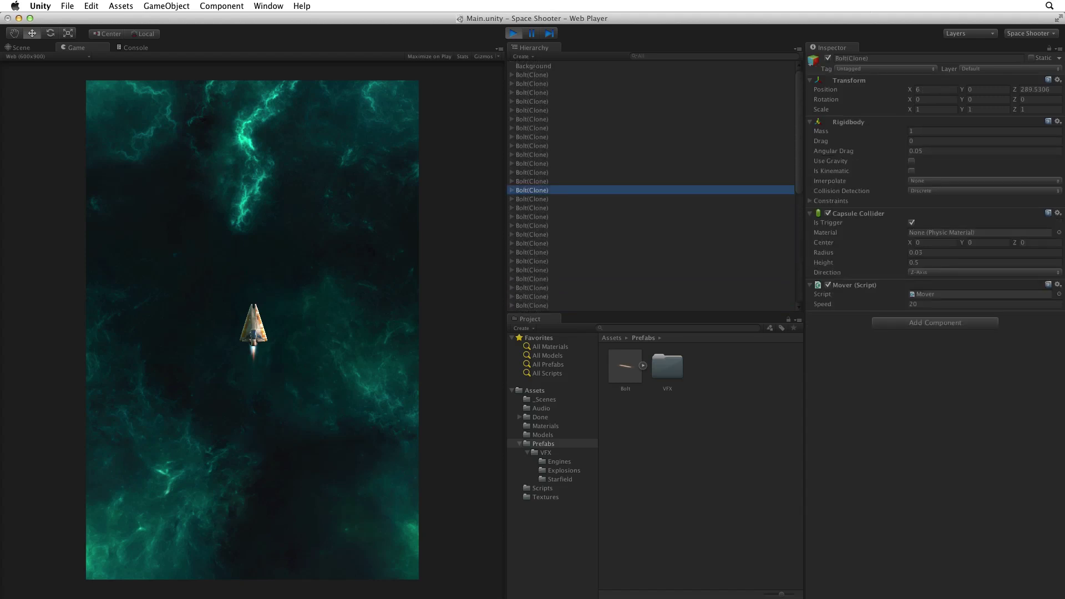
left_click(533, 234)
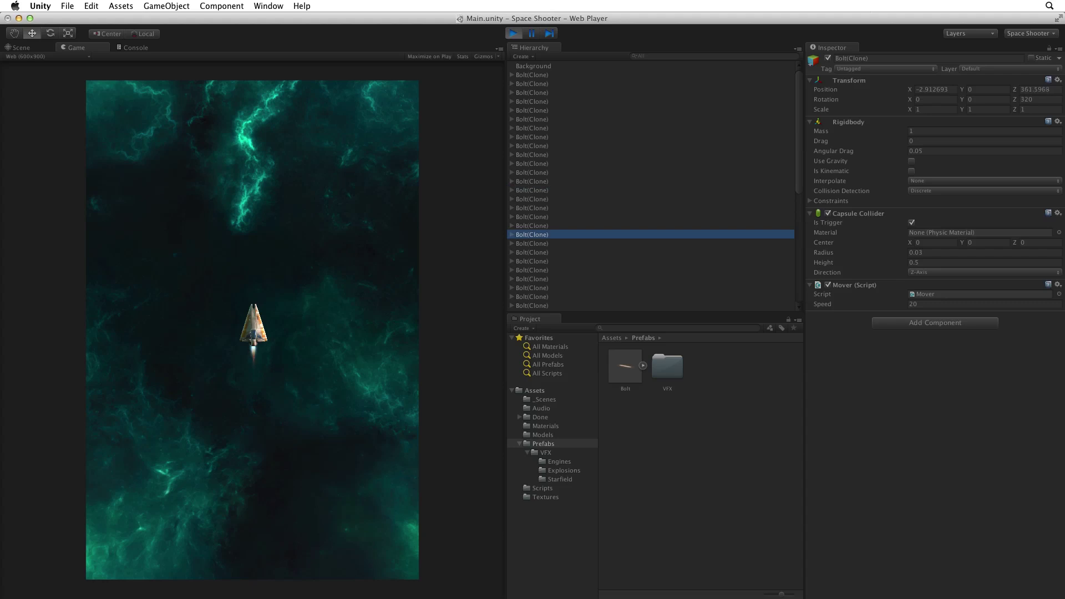
key("Down")
key("Down")
key("Down")
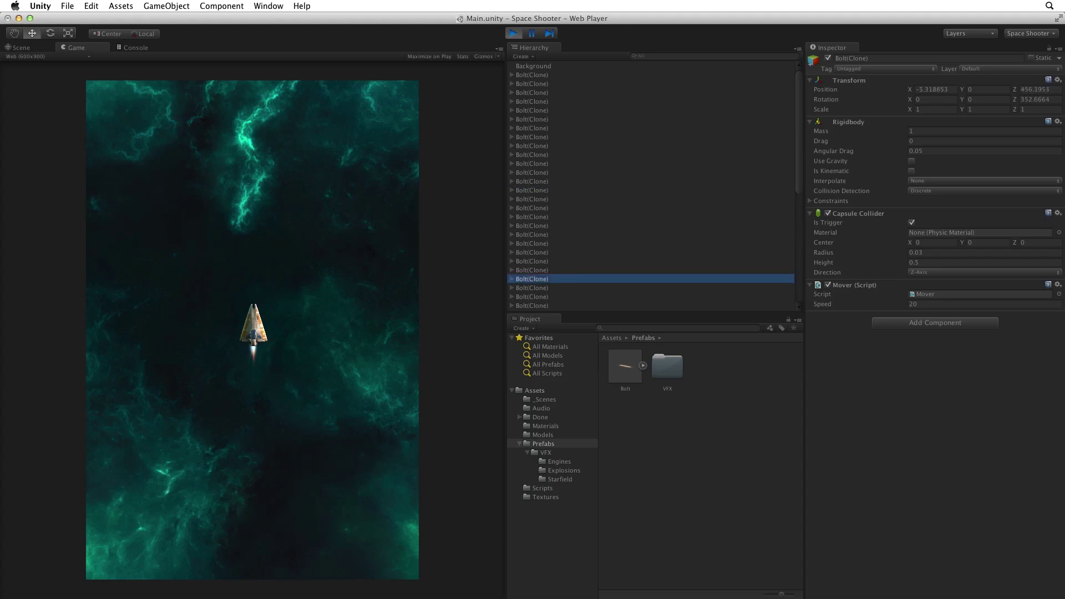
key("Up")
key("Up")
key("Up")
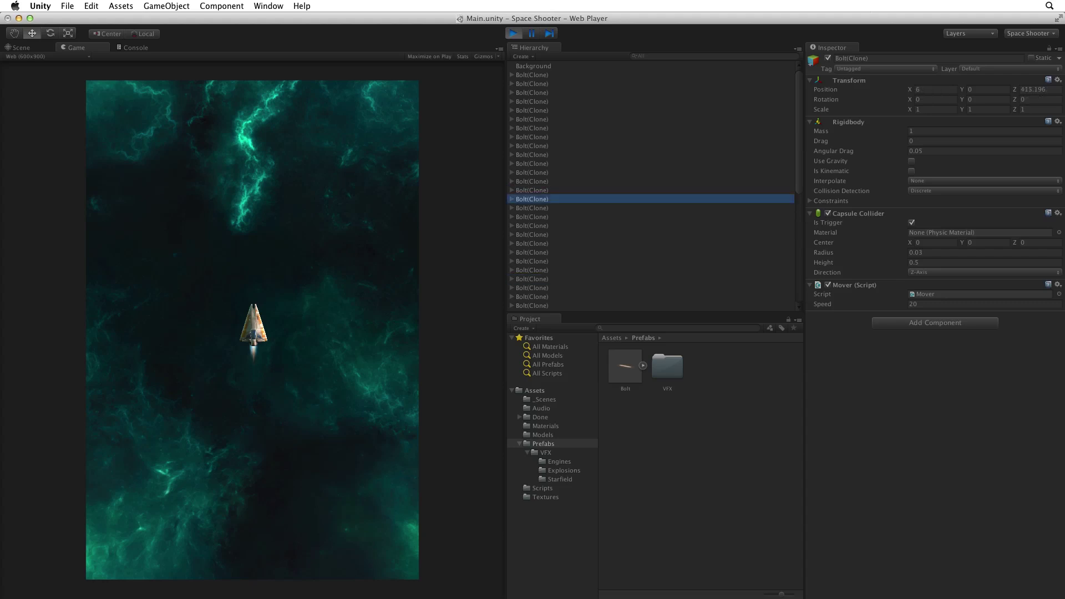
key("Up")
key("Up")
key("Up")
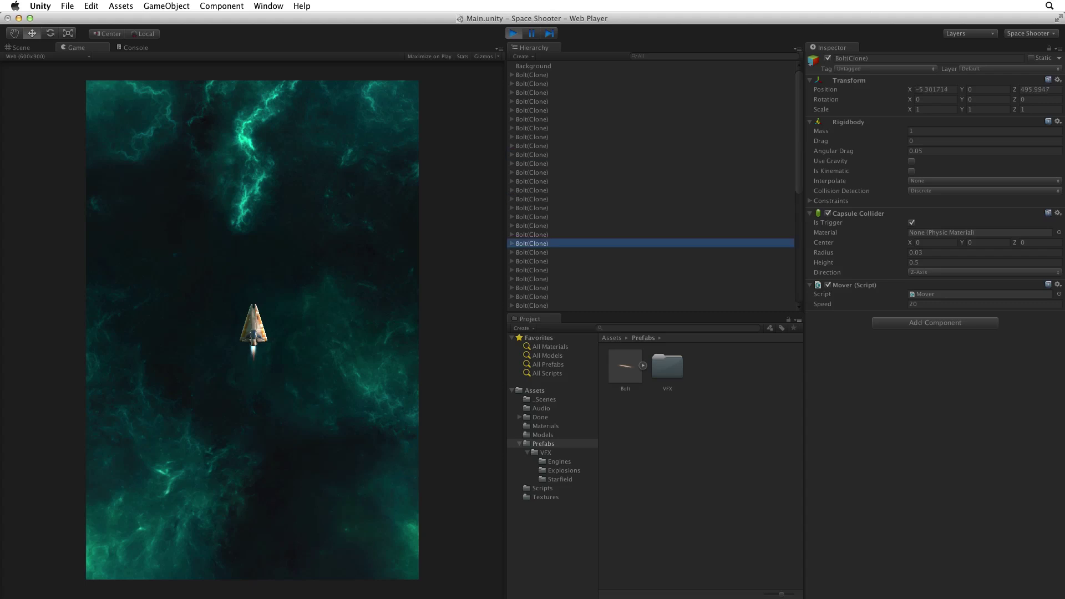